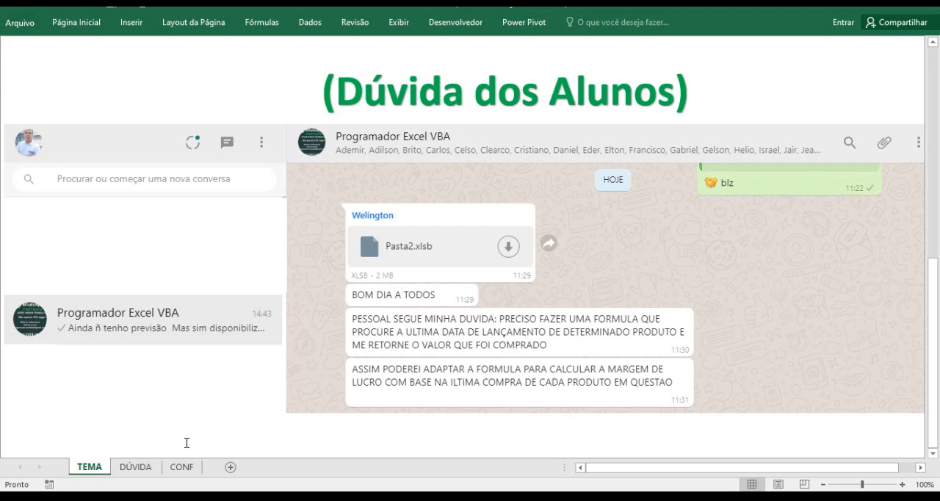
# Open the DÚVIDA sheet containing the product purchase table
pyautogui.click(146, 472)
pyautogui.click(249, 109)
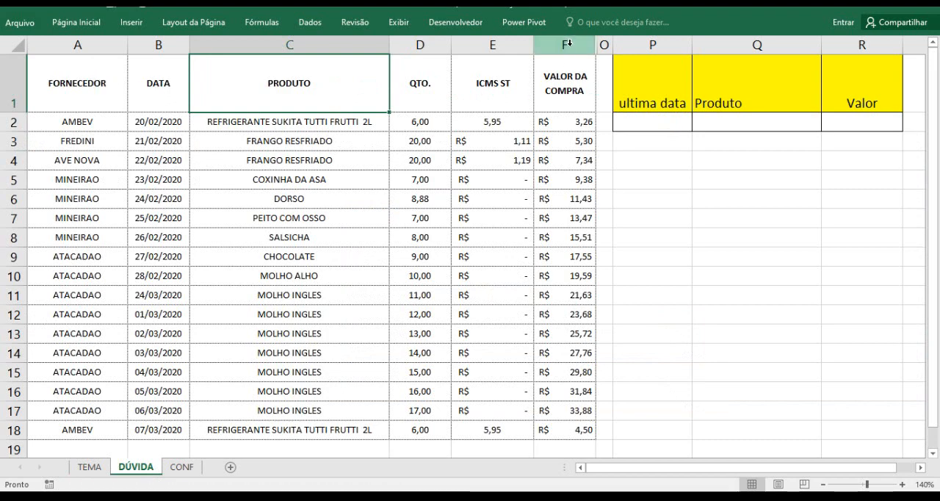
# Unhide the columns between F and P, and undo the change
pyautogui.moveTo(581, 45); pyautogui.dragTo(621, 40)
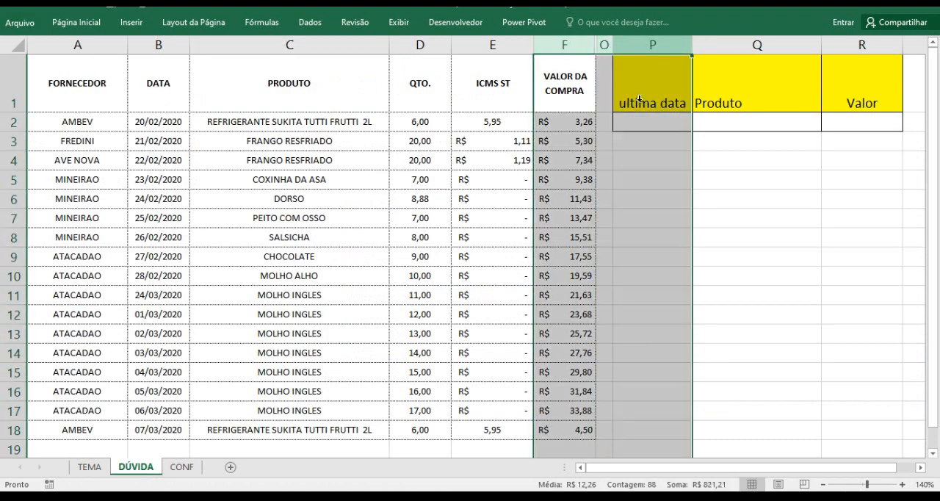
pyautogui.rightClick(625, 45)
pyautogui.click(652, 236)
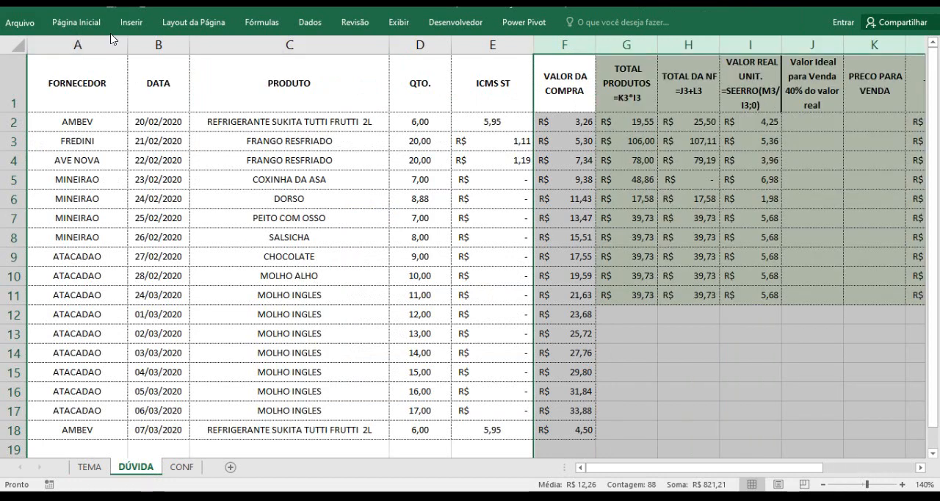
pyautogui.click(46, 6)
pyautogui.click(641, 180)
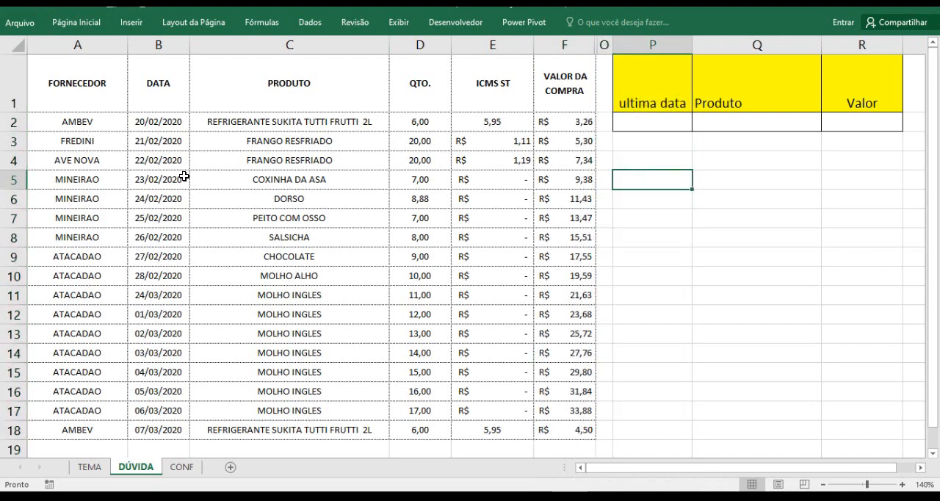
# Enter the formula =MAIOR(B2:B18;1) in cell P3 to return the latest date of the DATA column
pyautogui.moveTo(158, 122); pyautogui.dragTo(173, 424)
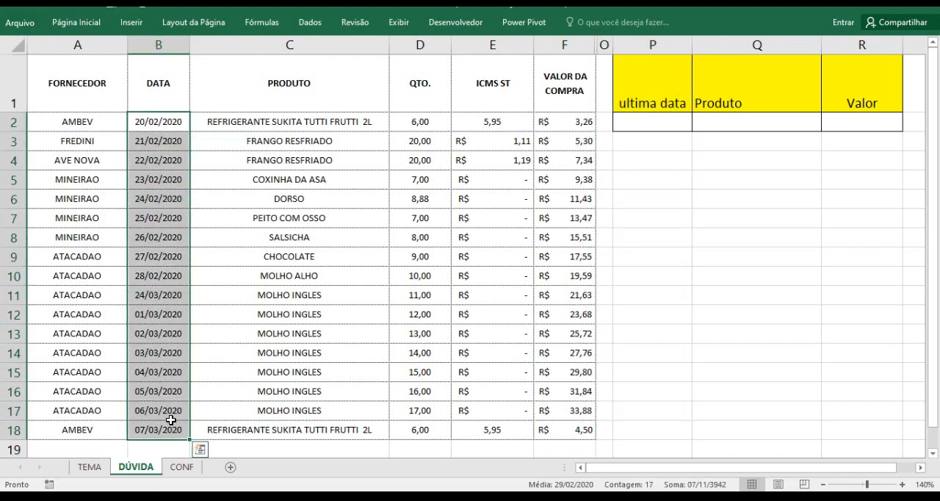
pyautogui.click(227, 308)
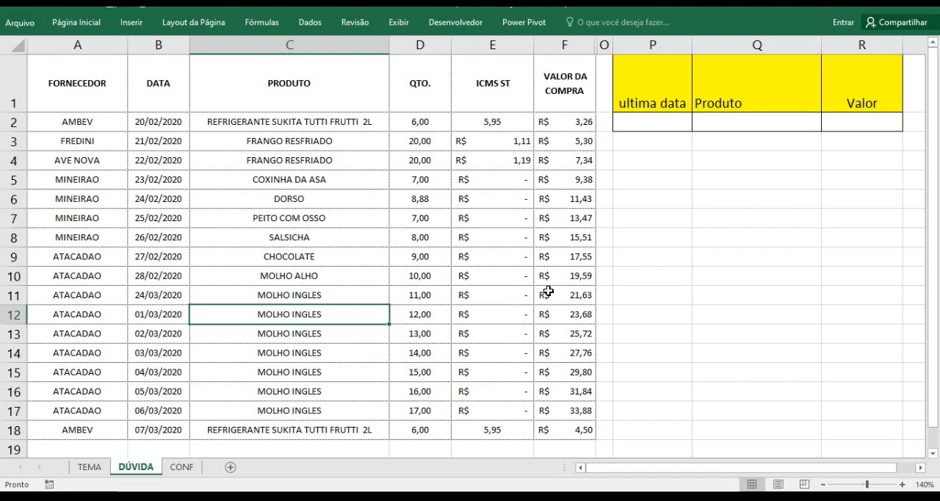
pyautogui.click(638, 149)
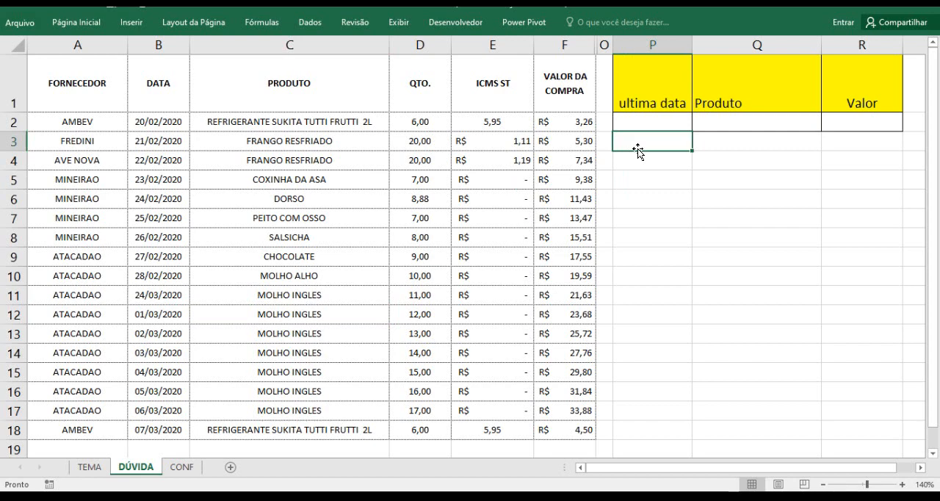
pyautogui.write('=')
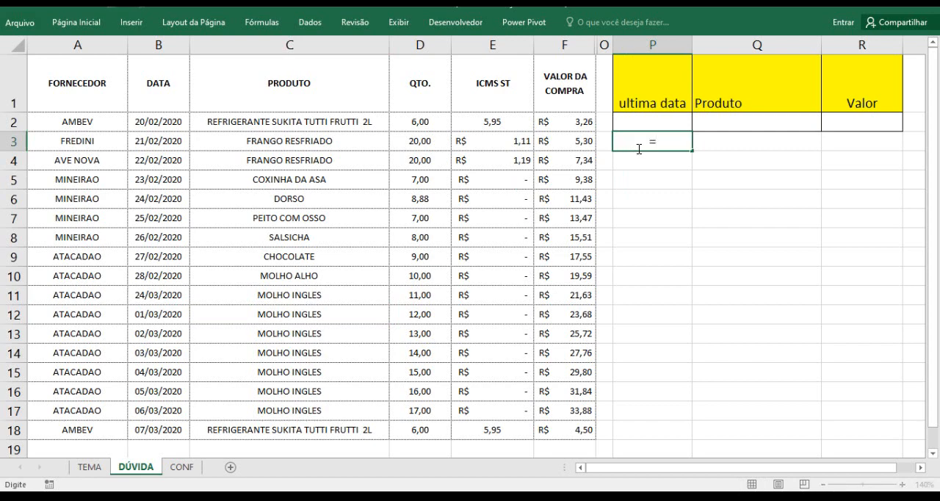
pyautogui.write('maio')
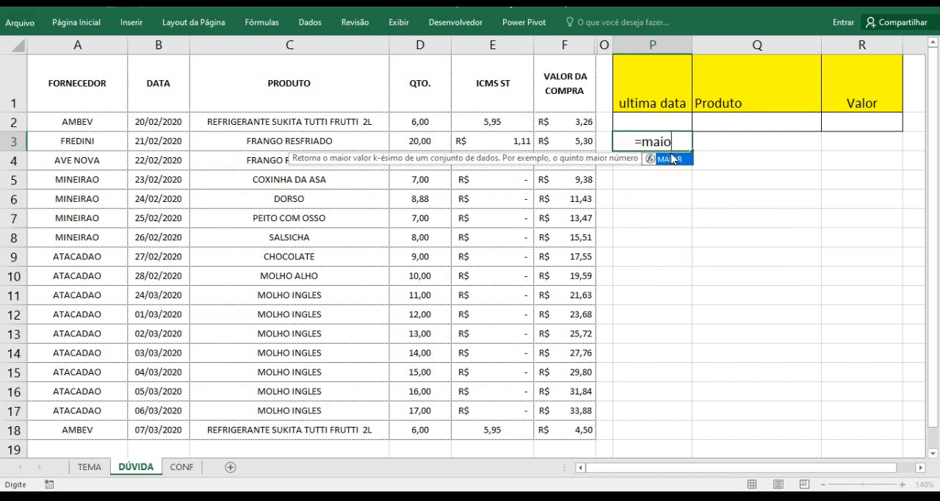
pyautogui.doubleClick(670, 160)
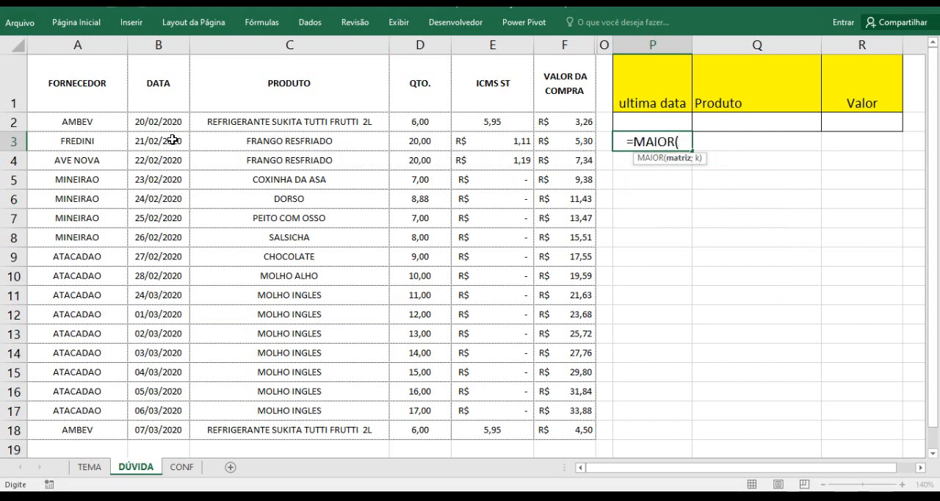
pyautogui.moveTo(161, 125); pyautogui.dragTo(159, 426)
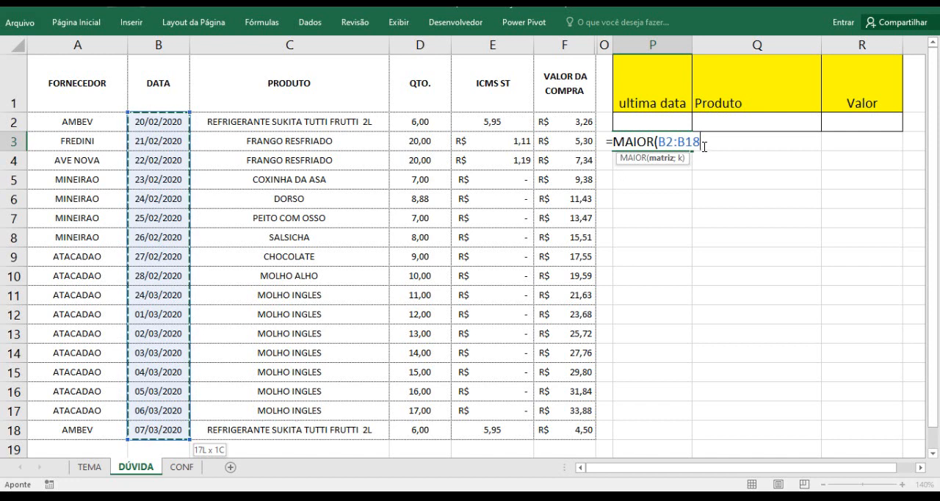
pyautogui.write(';')
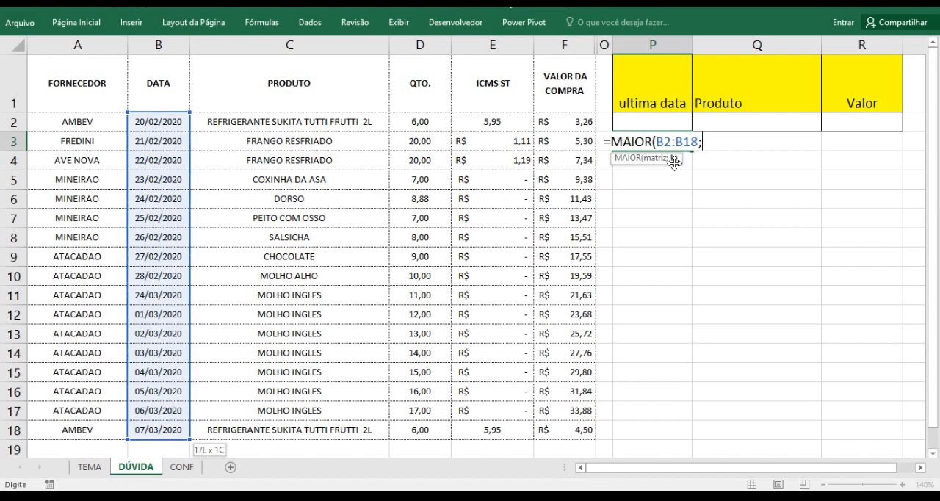
pyautogui.hotkey('ctrl', '1')
pyautogui.click(675, 162)
pyautogui.moveTo(682, 156); pyautogui.dragTo(749, 194)
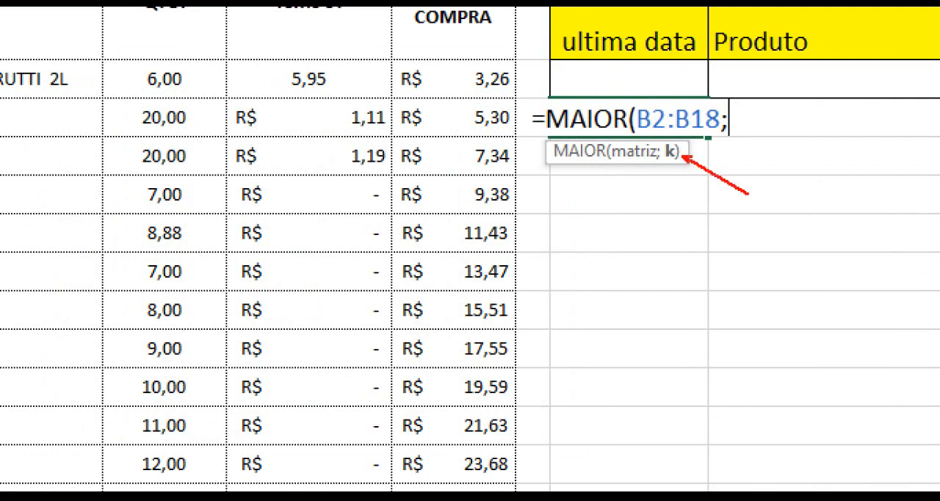
pyautogui.press('Escape')
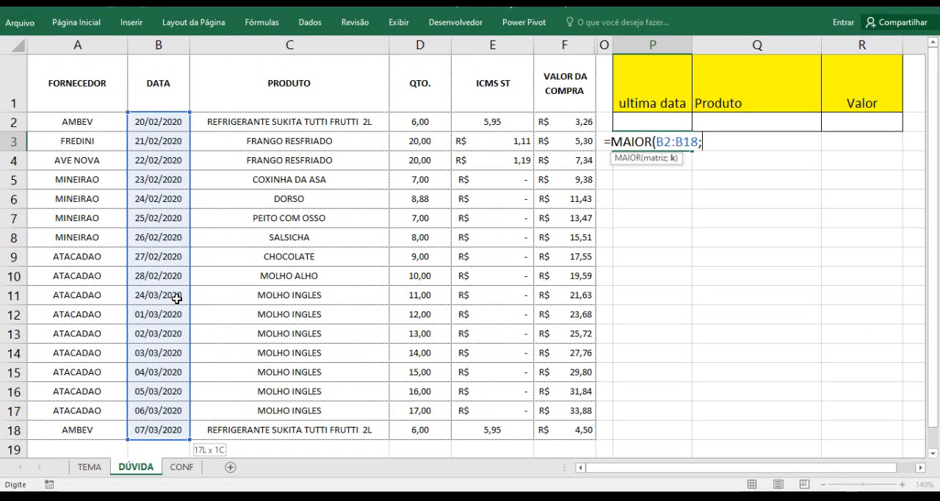
pyautogui.write('1')
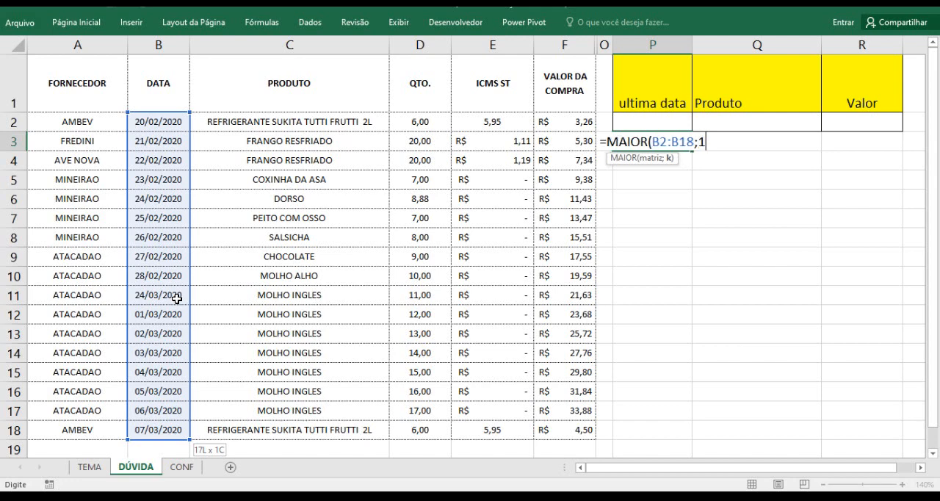
pyautogui.press('Return')
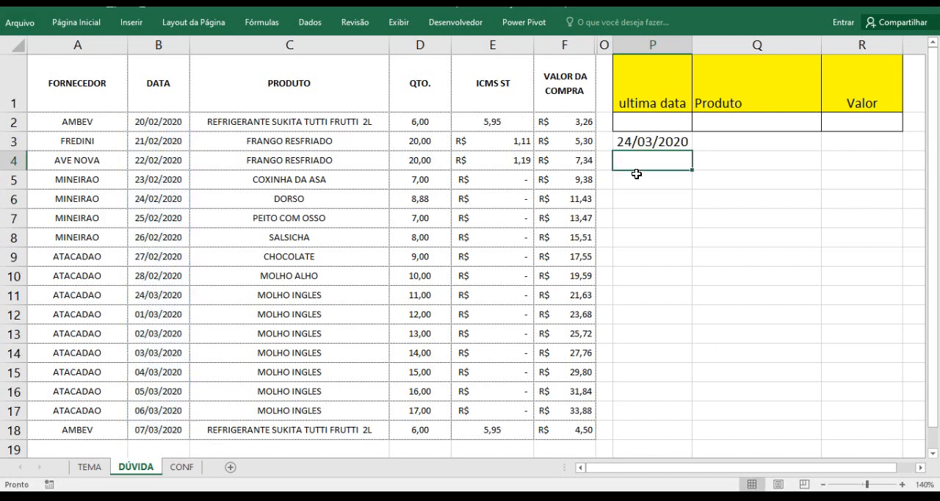
# Compare the date returned in P3 with the dates in B2:B18, especially the one in row 11
pyautogui.click(648, 142)
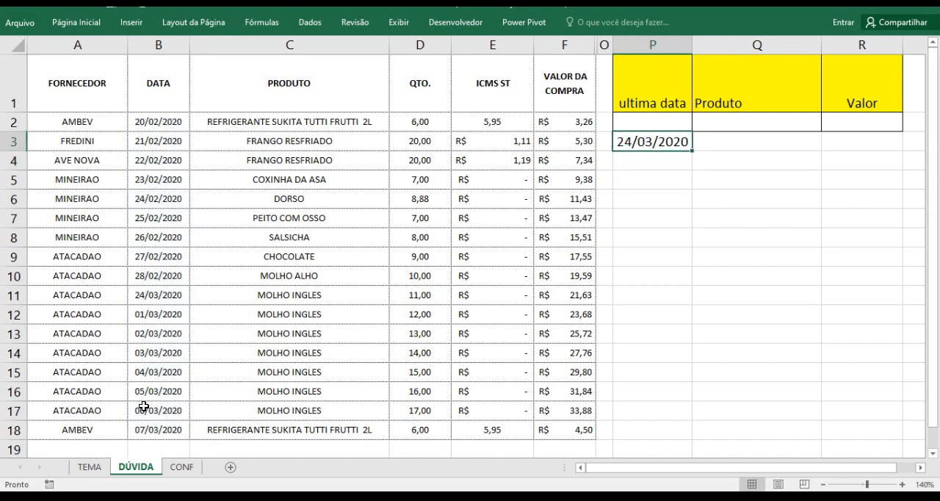
pyautogui.click(161, 430)
pyautogui.moveTo(161, 430); pyautogui.dragTo(168, 120)
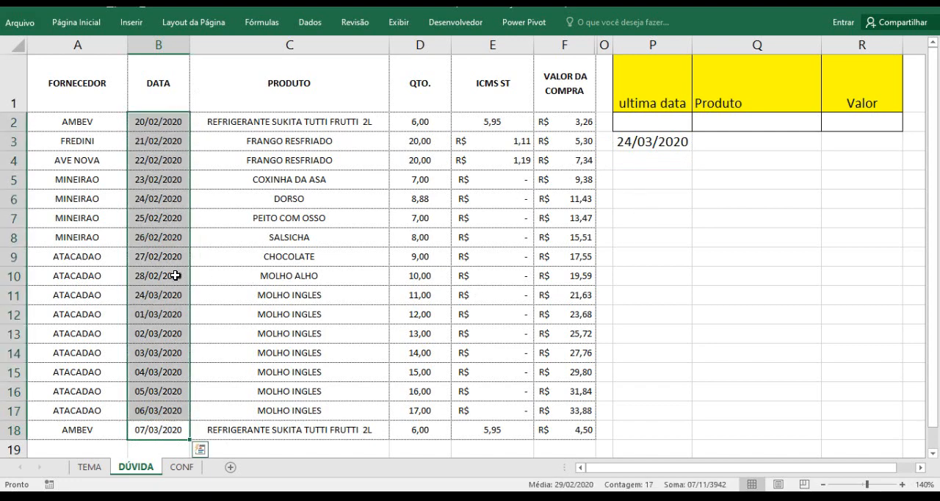
pyautogui.click(134, 297)
pyautogui.moveTo(79, 298); pyautogui.dragTo(143, 295)
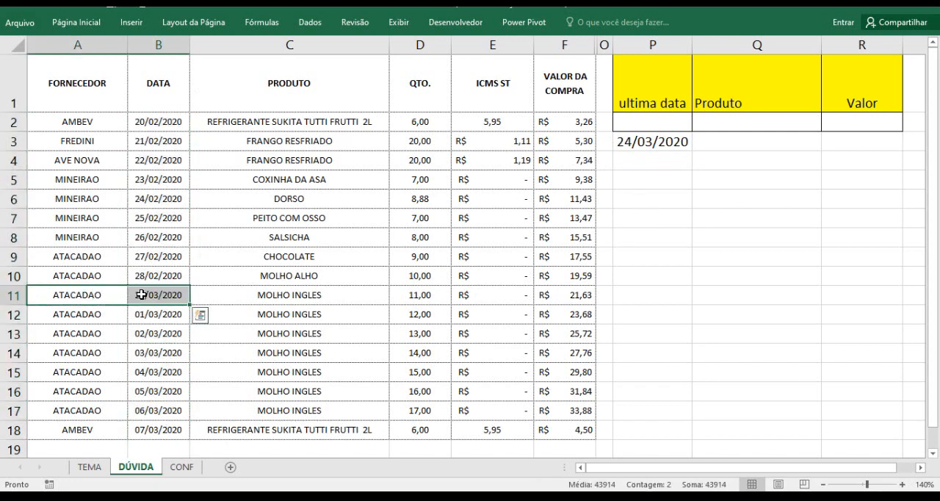
pyautogui.click(143, 295)
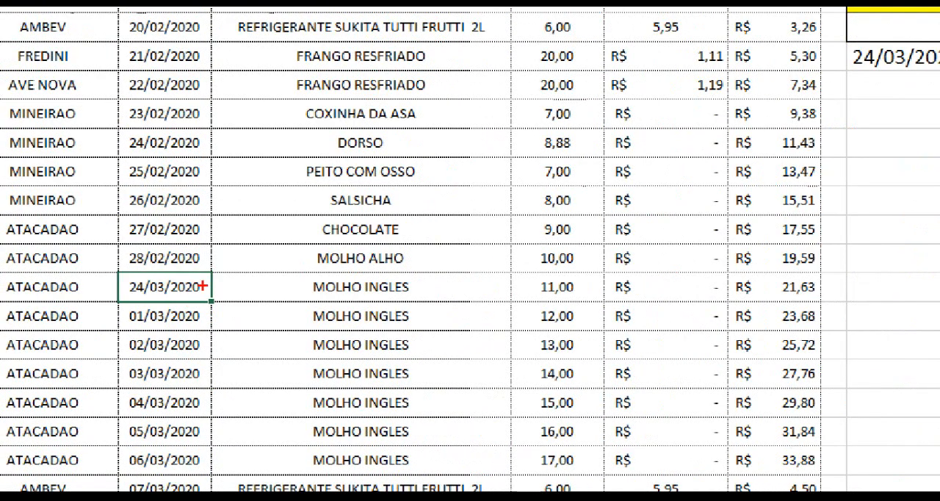
pyautogui.moveTo(203, 285); pyautogui.dragTo(473, 233)
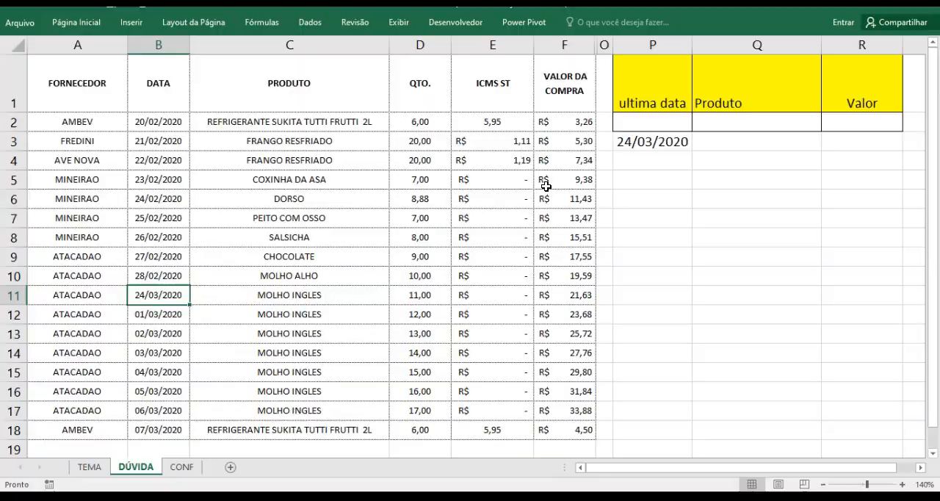
# Delete the MAIOR test formula from cell P3
pyautogui.click(624, 139)
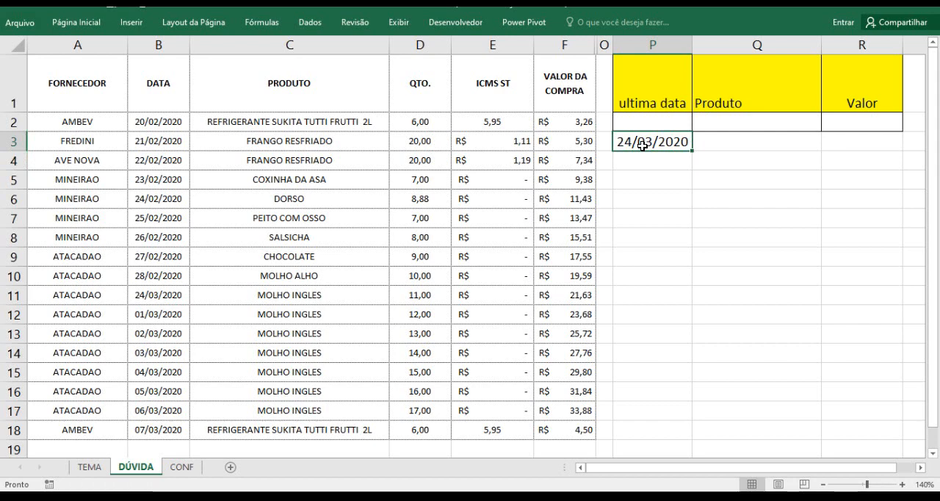
pyautogui.press('Delete')
# Select REFRIGERANTE SUKITA TUTTI FRUTTI 2L as the product in Q2 and check its last date and value
pyautogui.click(721, 125)
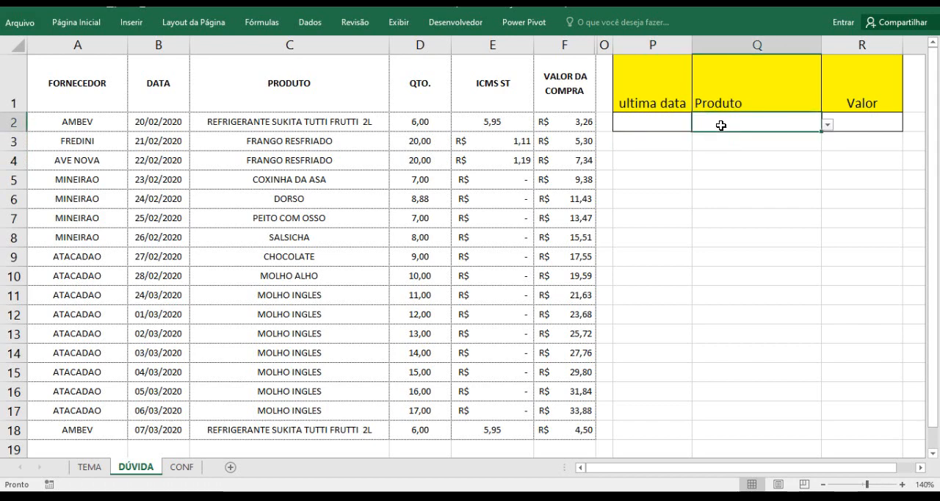
pyautogui.click(829, 126)
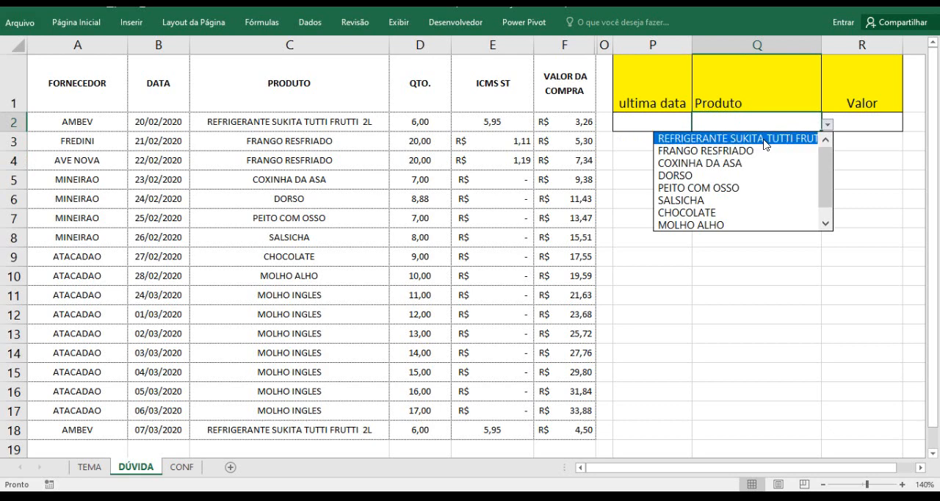
pyautogui.click(695, 139)
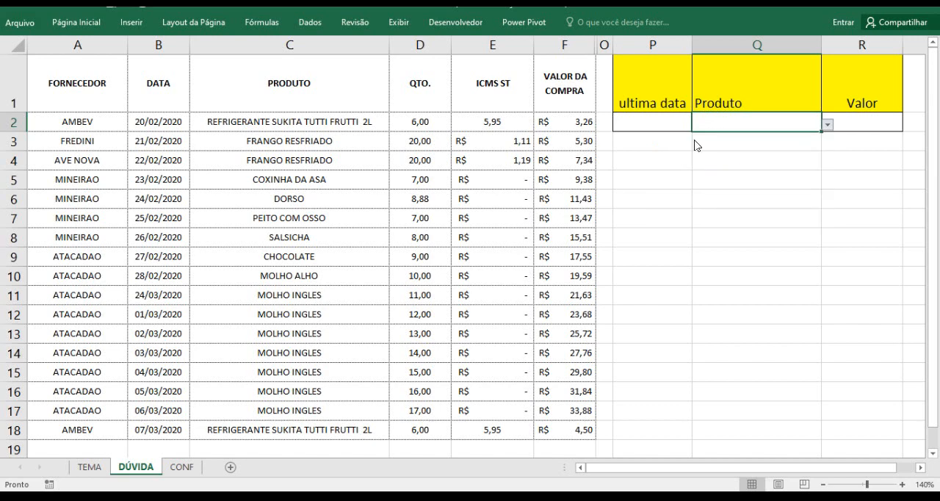
pyautogui.click(656, 126)
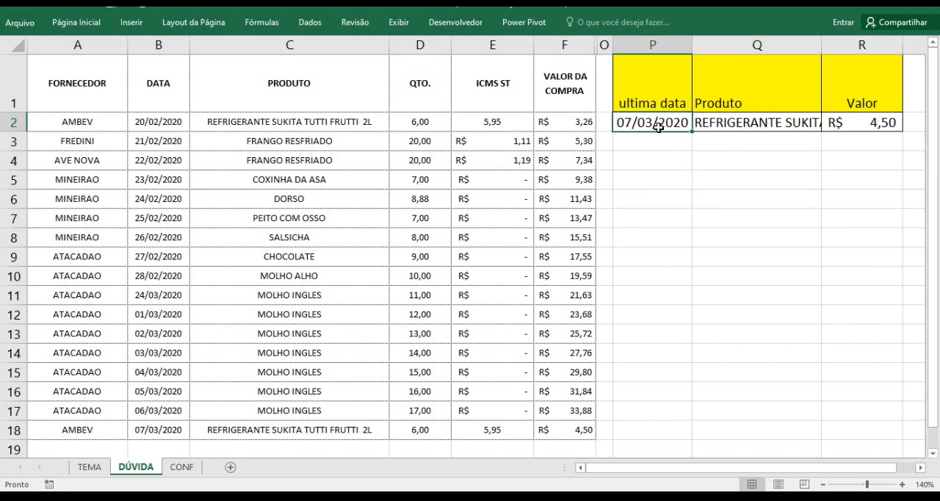
pyautogui.click(852, 126)
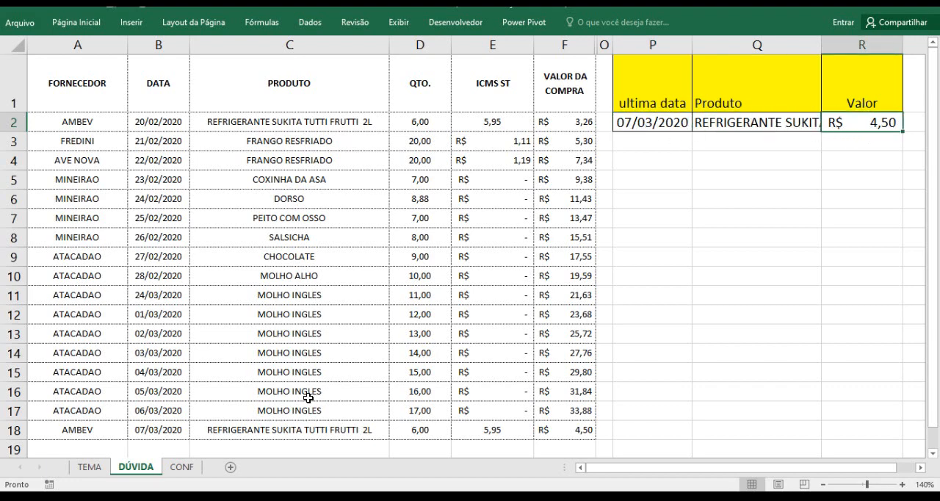
# Review the MOLHO INGLES entries in C11:C17 and select MOLHO INGLES as the product in Q2
pyautogui.click(284, 378)
pyautogui.click(288, 277)
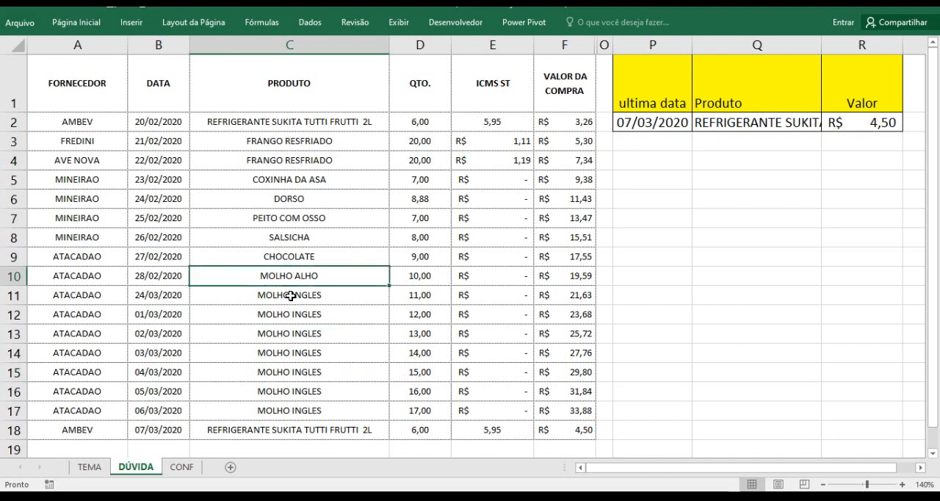
pyautogui.moveTo(292, 296); pyautogui.dragTo(297, 405)
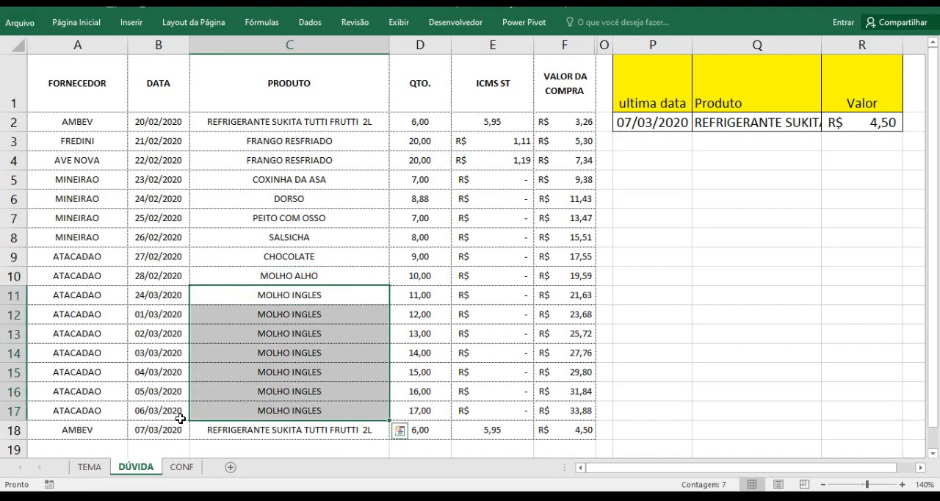
pyautogui.click(779, 200)
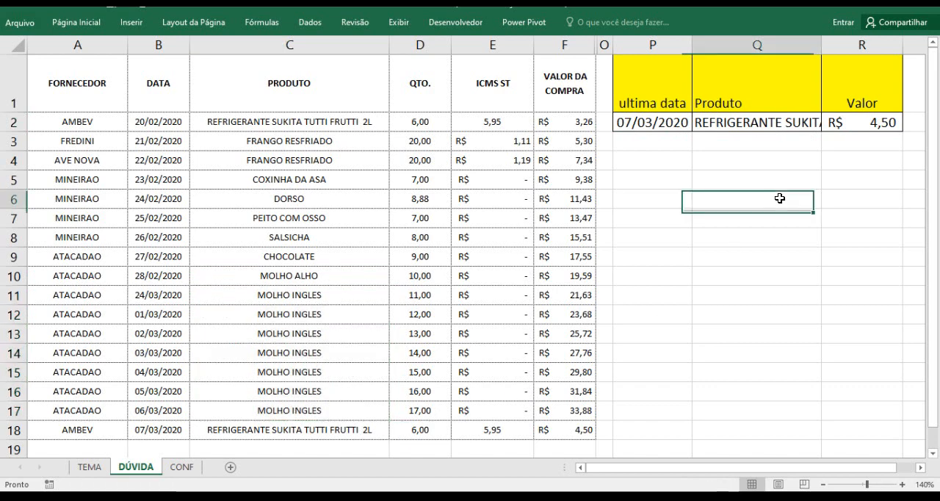
pyautogui.click(797, 125)
pyautogui.click(827, 125)
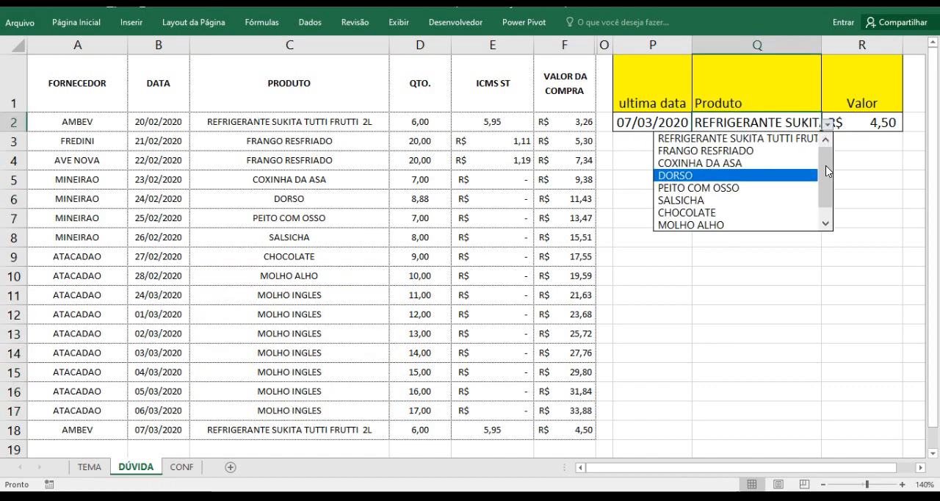
pyautogui.moveTo(823, 172); pyautogui.dragTo(823, 201)
pyautogui.click(761, 224)
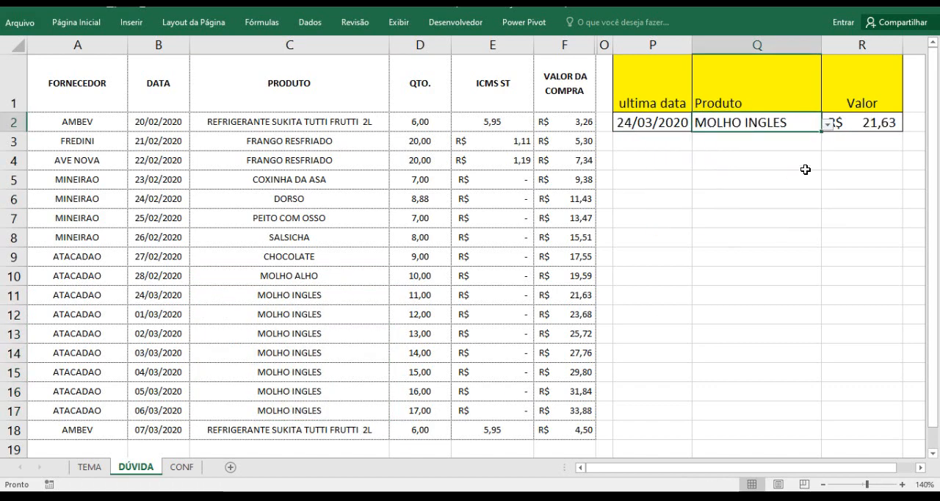
# Compare the last date in P2 with the MOLHO INGLES dates in rows 17 and 11
pyautogui.click(177, 415)
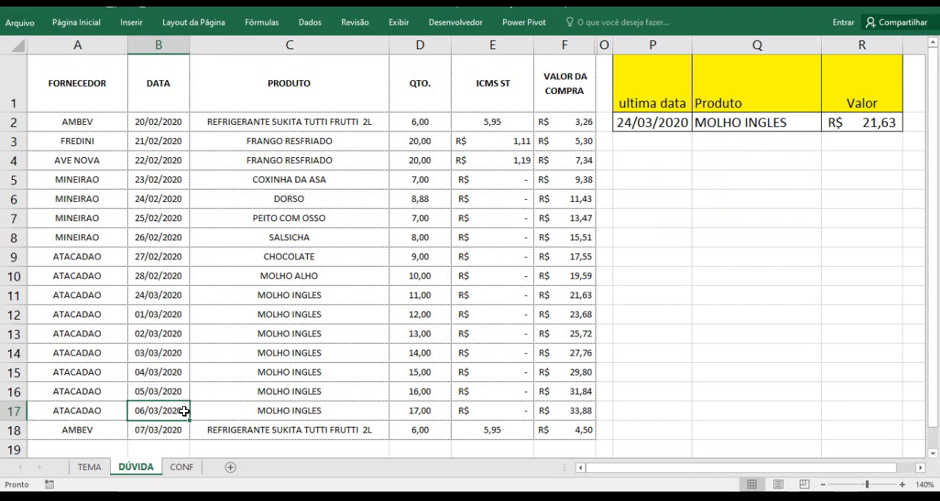
pyautogui.click(163, 295)
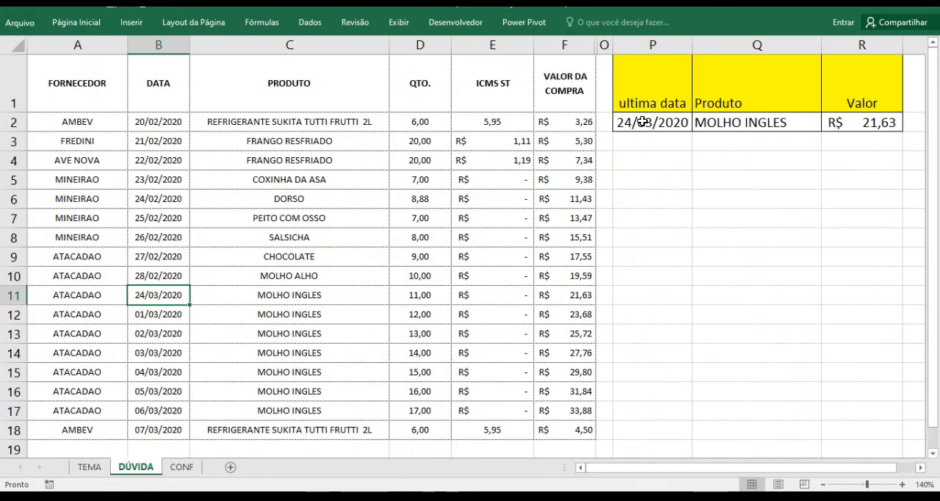
pyautogui.click(914, 18)
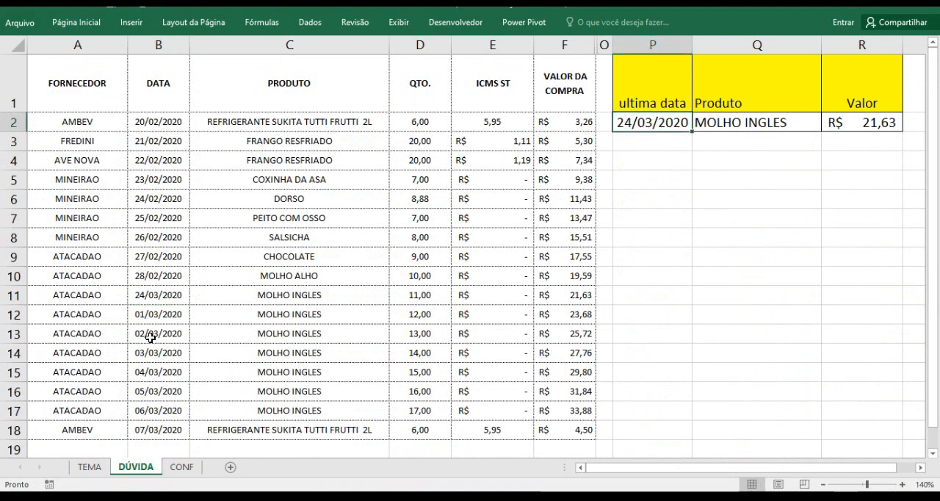
# Check the product chosen in Q2 and its purchase value in R2
pyautogui.click(767, 129)
pyautogui.click(867, 124)
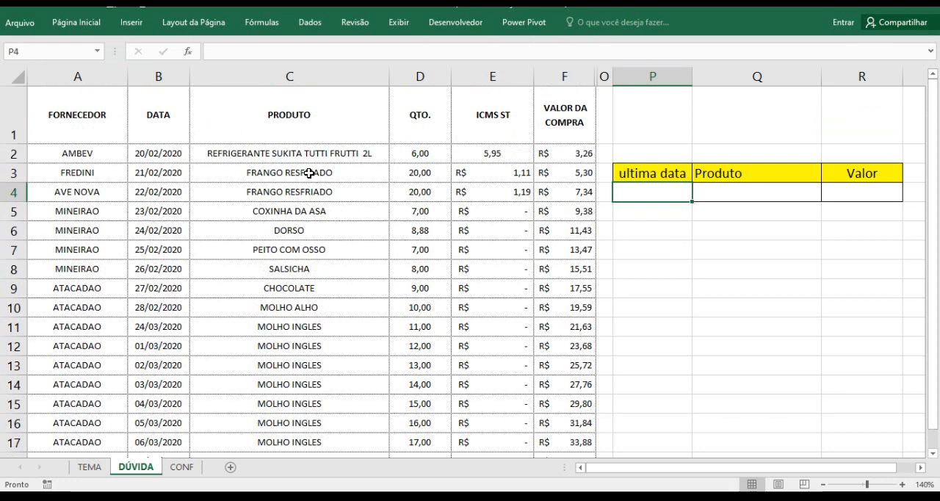
# Define the name Produtos for the product list in A2:A10 on the CONF sheet
pyautogui.click(800, 191)
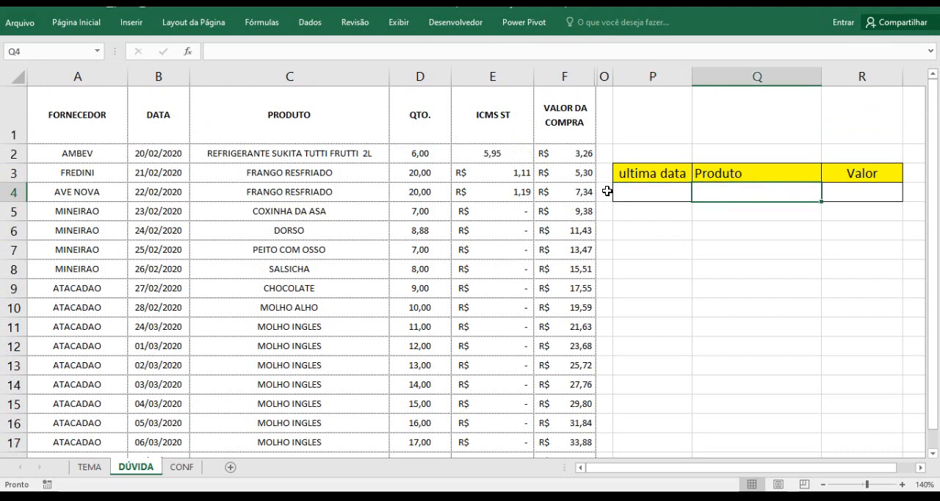
pyautogui.click(183, 467)
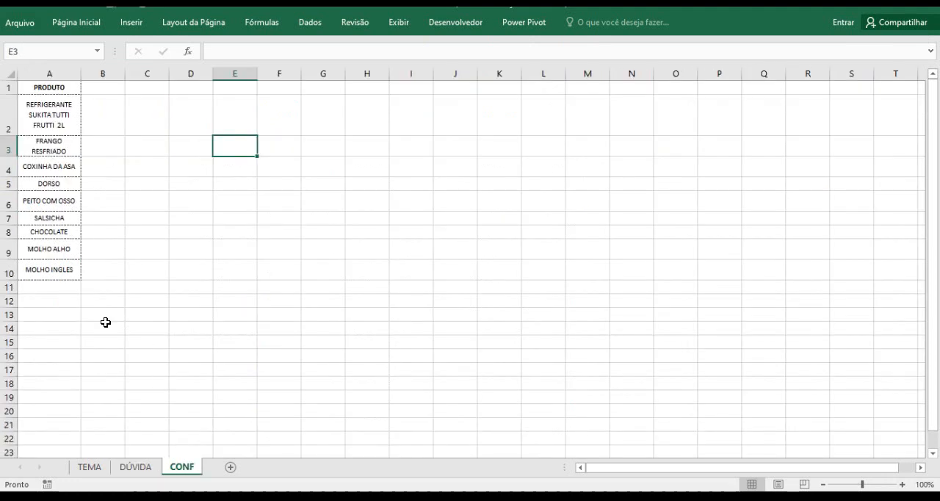
pyautogui.click(47, 110)
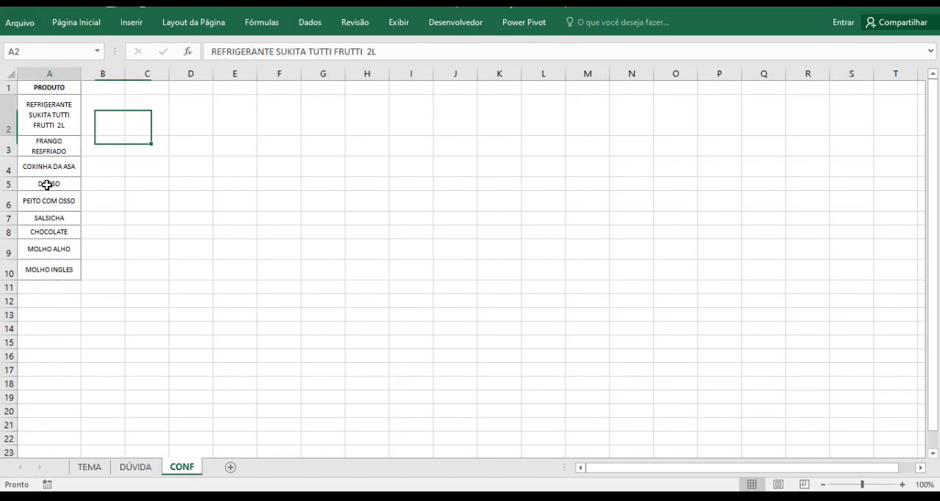
pyautogui.moveTo(46, 184); pyautogui.dragTo(56, 268)
pyautogui.click(33, 51)
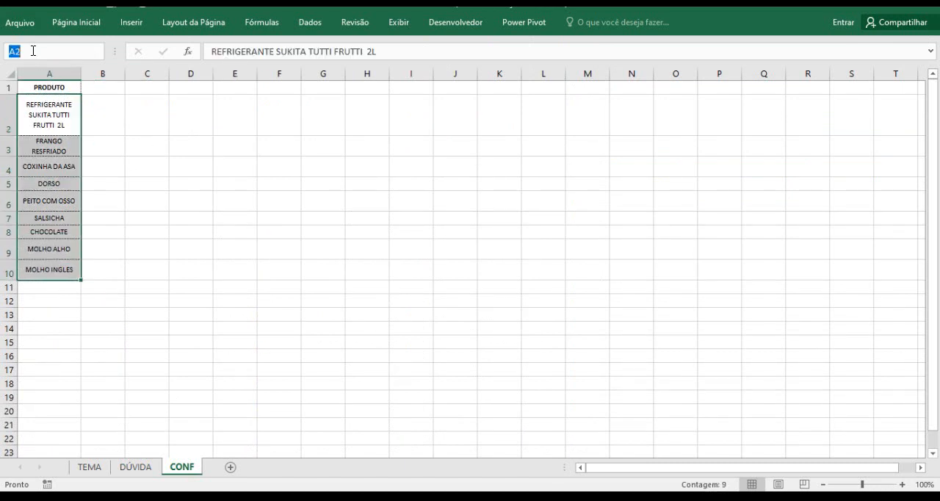
pyautogui.write('Produtod')
pyautogui.press('BackSpace')
pyautogui.write('s')
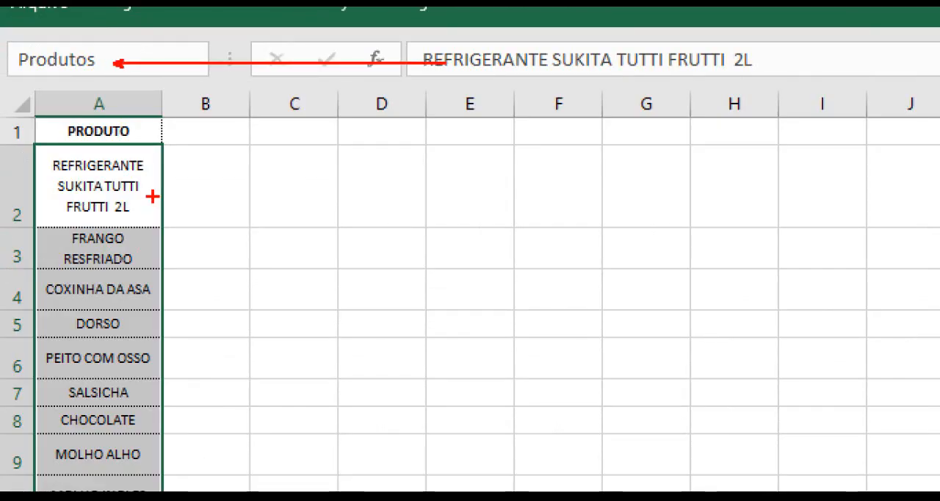
pyautogui.press('Escape')
pyautogui.click(33, 46)
pyautogui.write('Prodsutos')
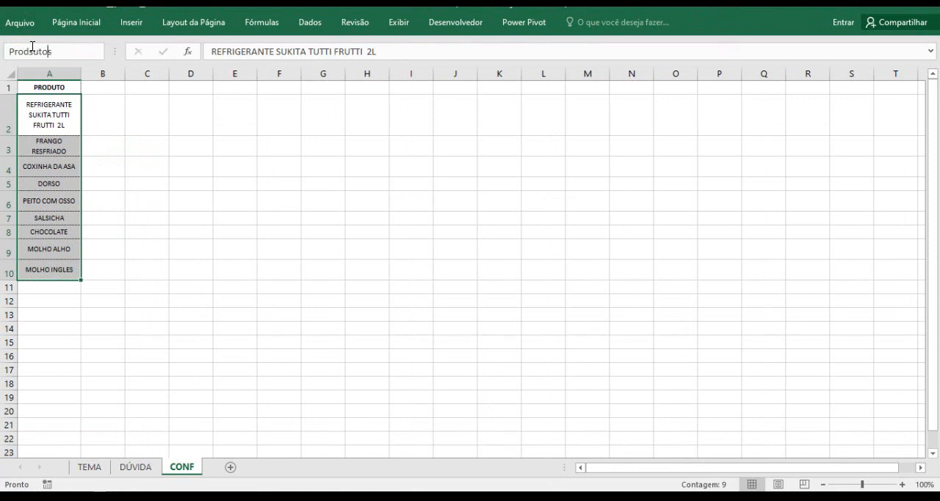
pyautogui.press('BackSpace')
pyautogui.press('Return')
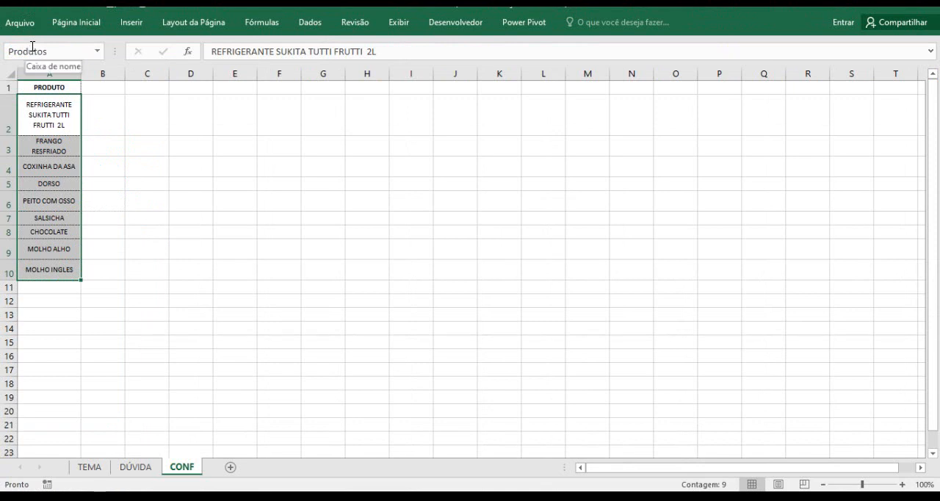
# Check which cells the name Produtos covers on the CONF sheet
pyautogui.click(96, 167)
pyautogui.click(102, 53)
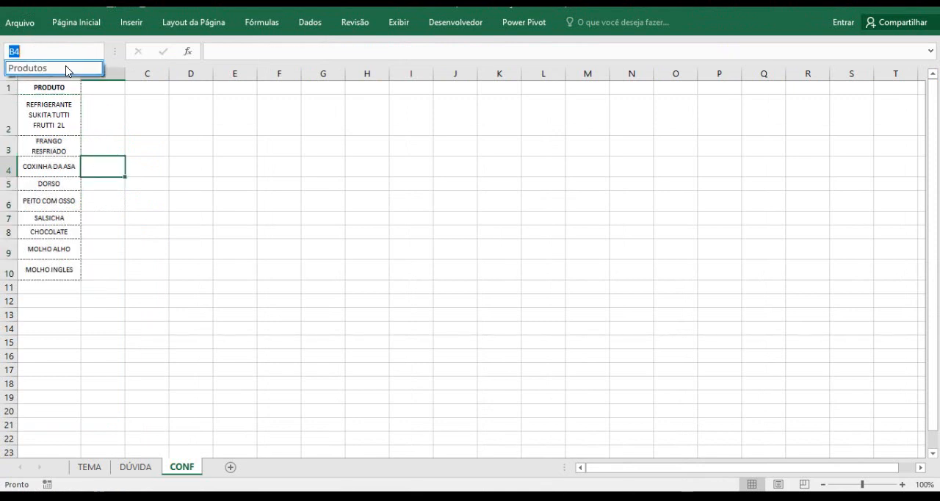
pyautogui.click(61, 68)
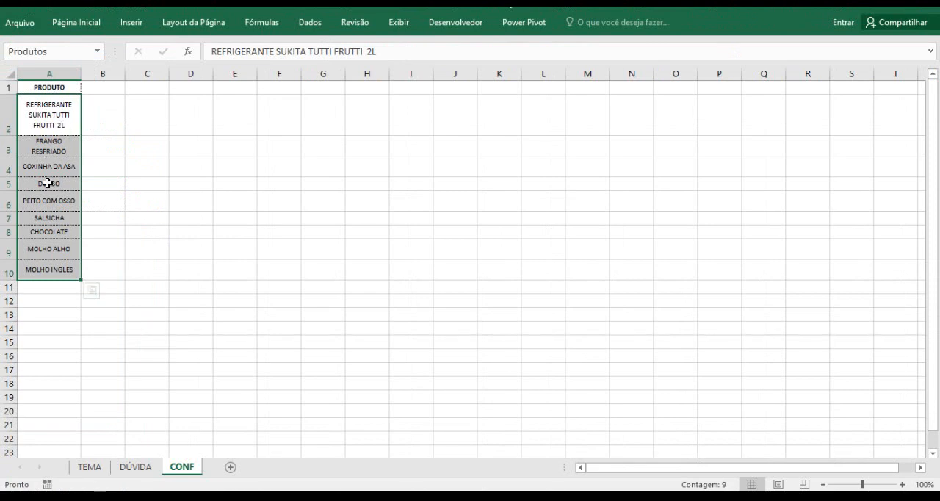
pyautogui.click(190, 301)
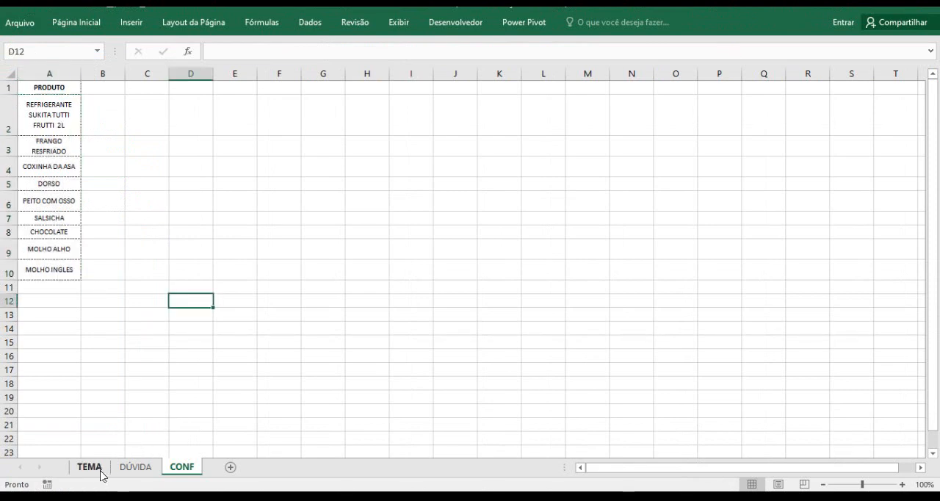
# Add Lista data validation to cell Q4 on the DÚVIDA sheet, using =Produtos as the source
pyautogui.click(135, 468)
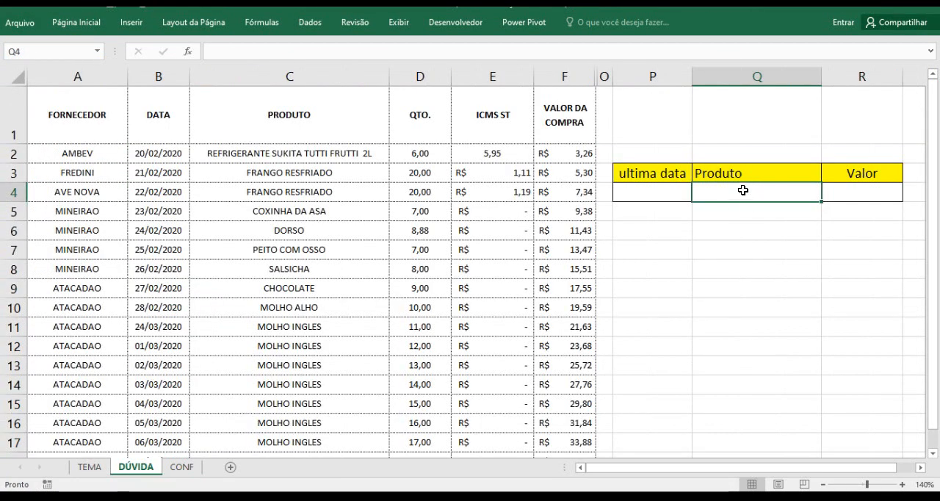
pyautogui.click(308, 26)
pyautogui.click(548, 72)
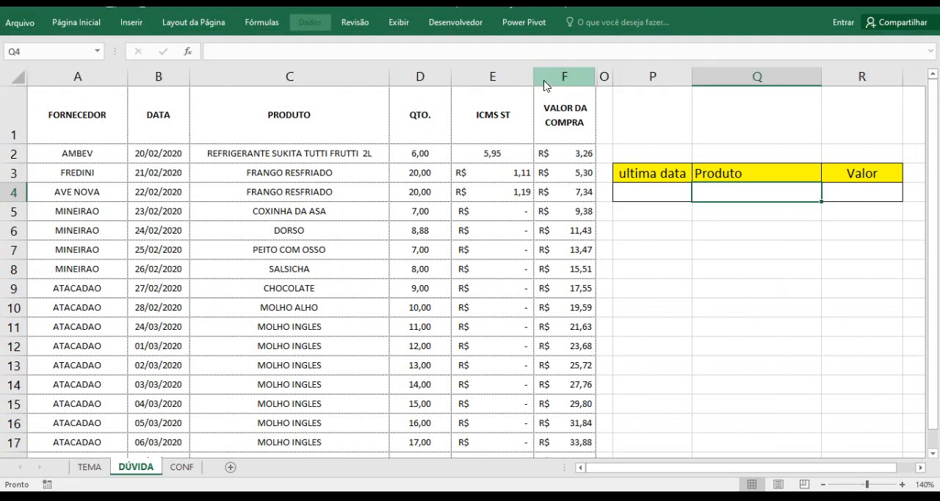
pyautogui.click(489, 232)
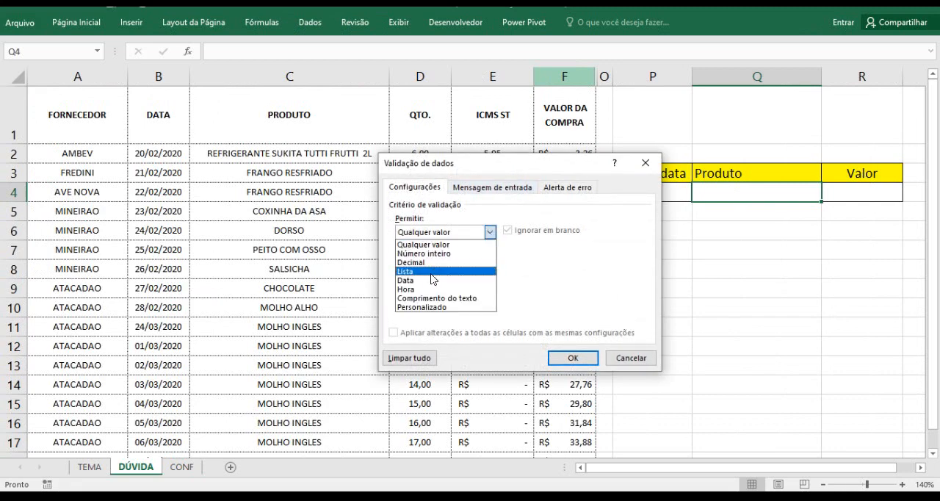
pyautogui.click(429, 272)
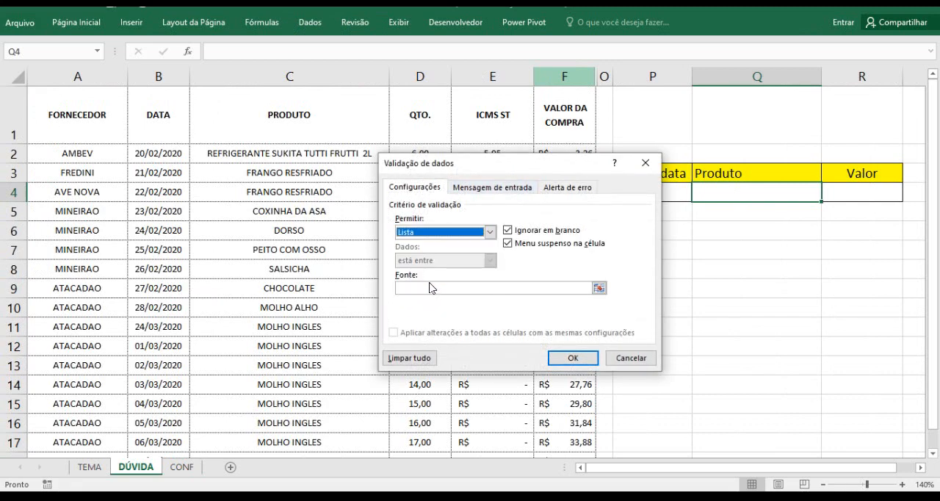
pyautogui.click(431, 288)
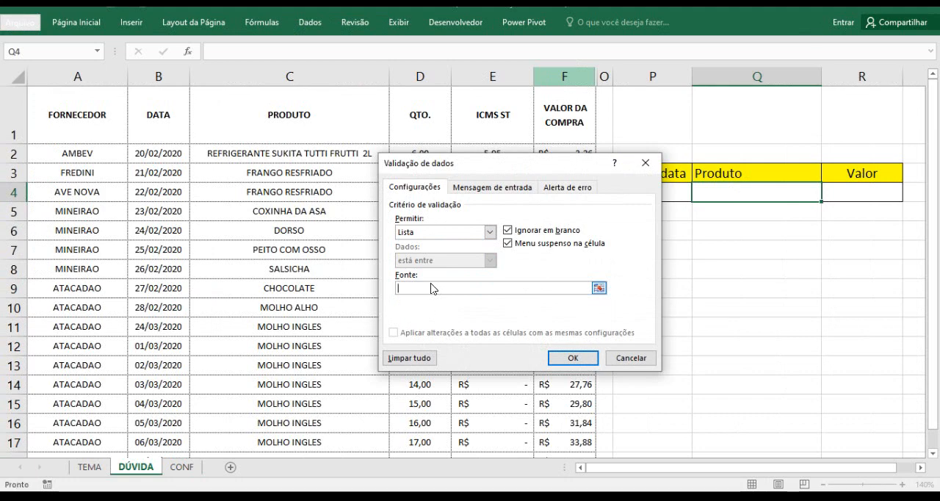
pyautogui.press('F3')
pyautogui.click(463, 237)
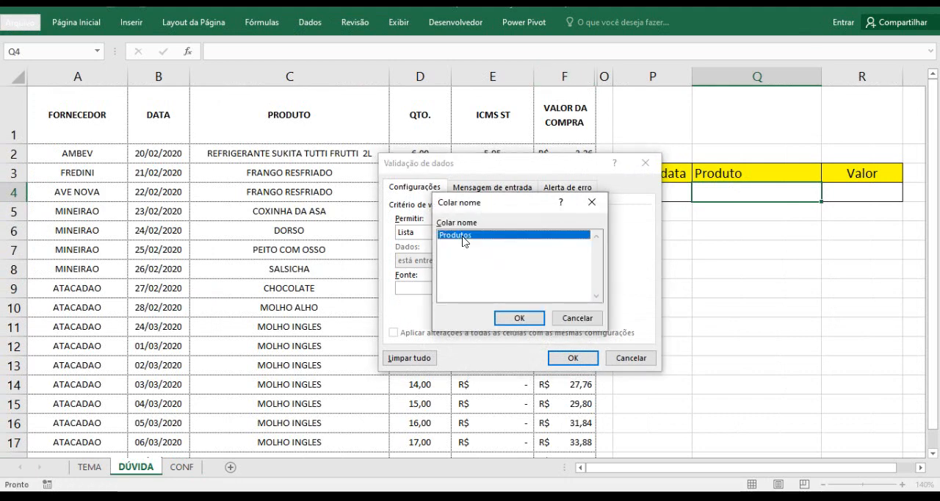
pyautogui.click(519, 320)
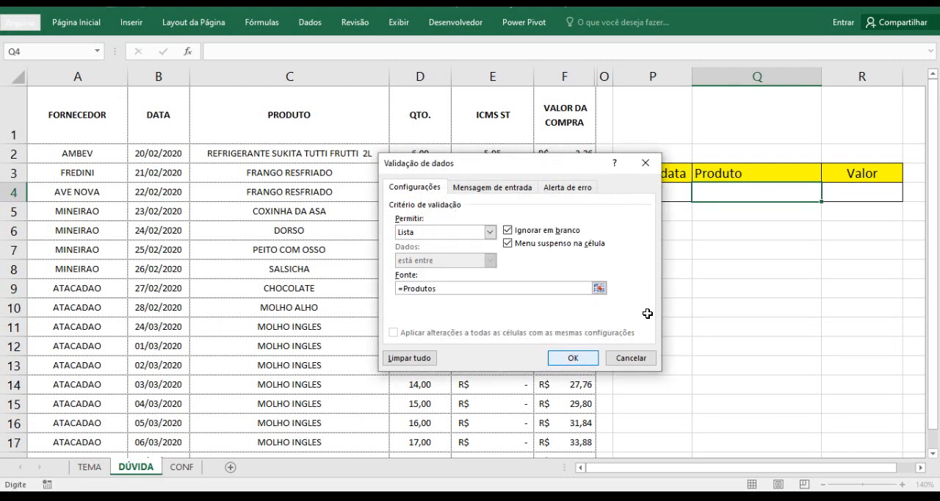
pyautogui.click(573, 358)
# Test the product list in Q4 by choosing REFRIGERANTE SUKITA TUTTI FRUTTI 2L
pyautogui.click(744, 250)
pyautogui.click(808, 195)
pyautogui.click(827, 196)
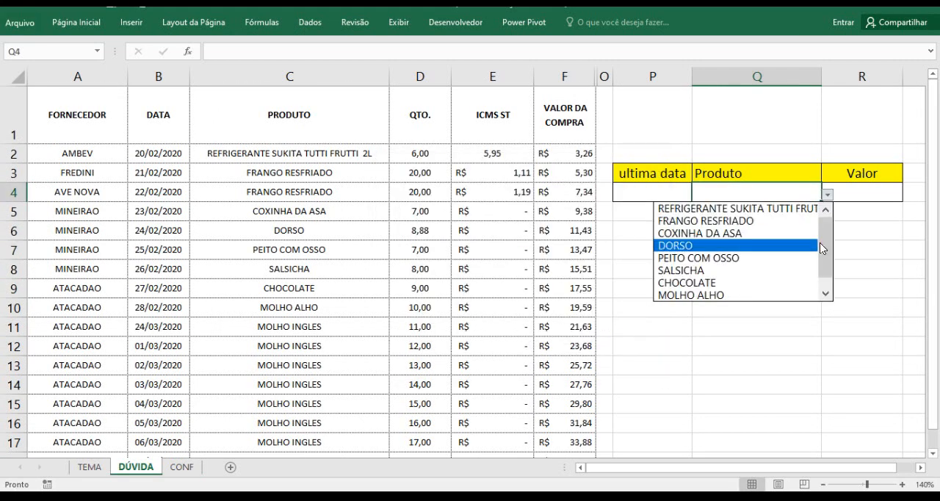
pyautogui.moveTo(821, 248); pyautogui.dragTo(824, 222)
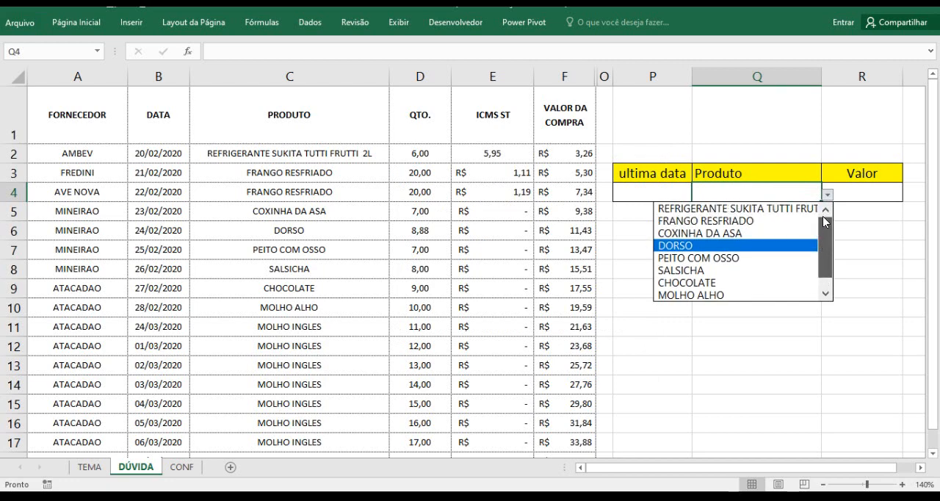
pyautogui.click(758, 209)
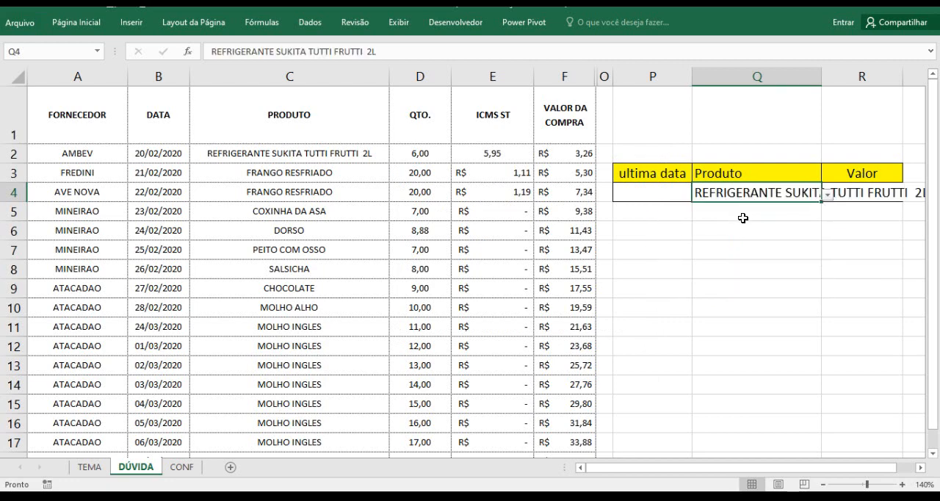
pyautogui.click(743, 218)
pyautogui.click(756, 190)
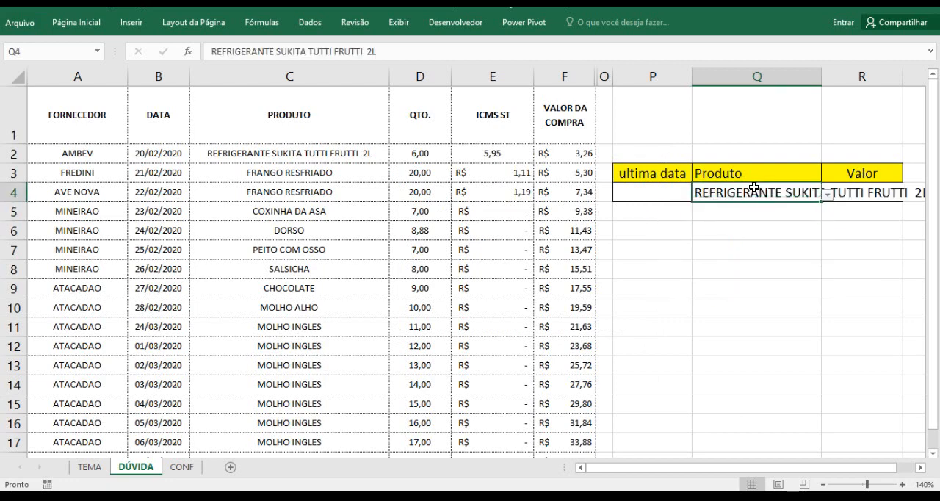
pyautogui.click(738, 243)
pyautogui.click(869, 188)
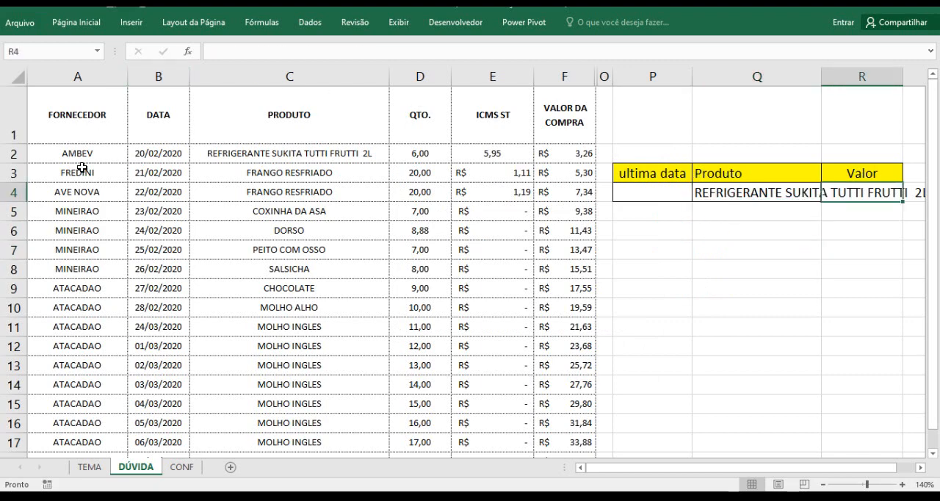
# Choose COXINHA DA ASA from the product list in Q4
pyautogui.click(767, 193)
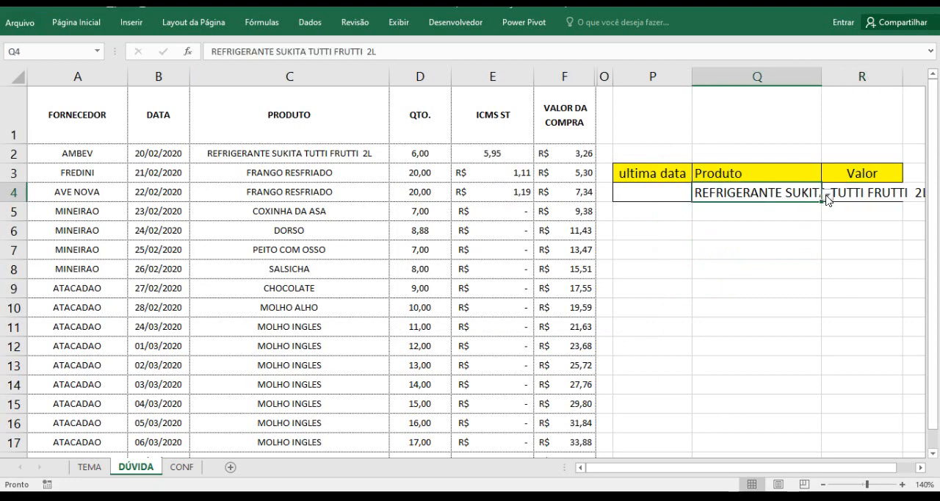
pyautogui.click(827, 195)
pyautogui.click(782, 233)
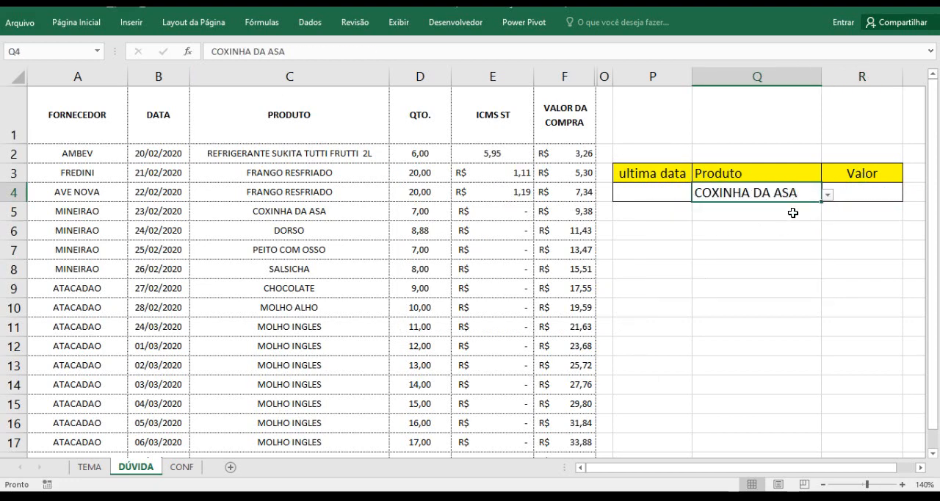
pyautogui.click(852, 193)
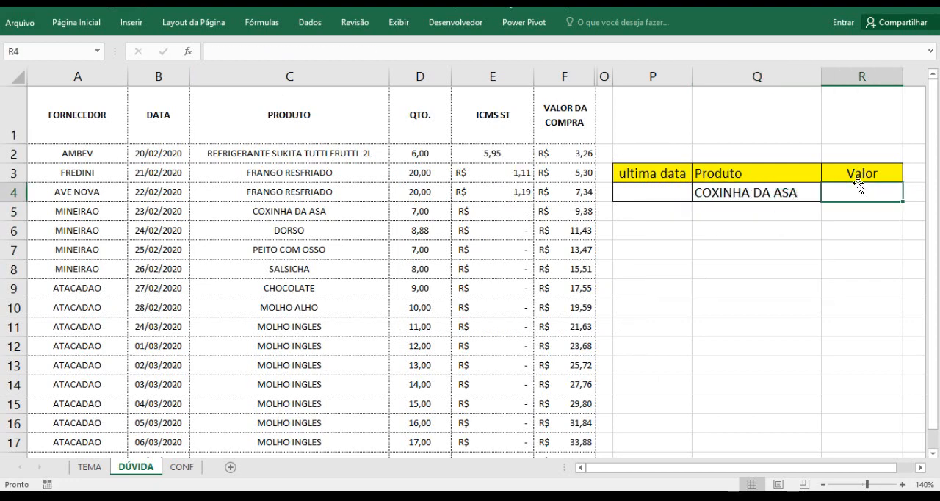
pyautogui.click(653, 191)
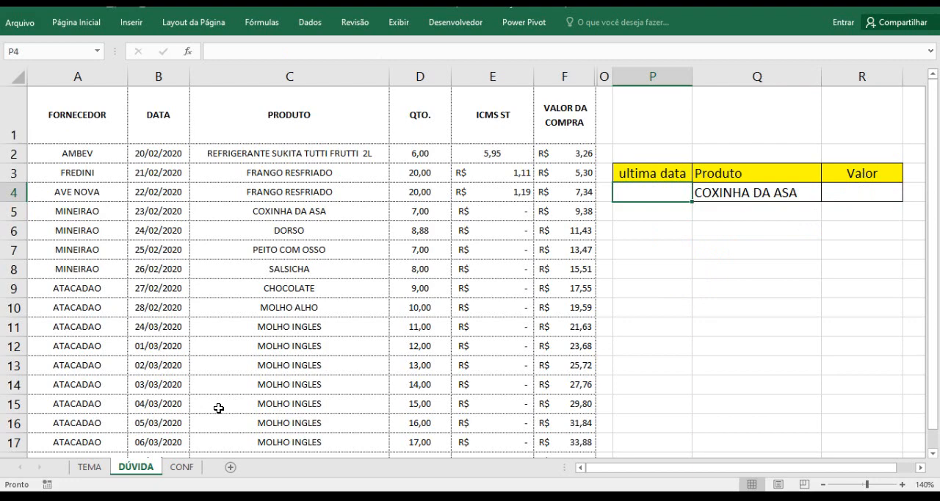
pyautogui.click(747, 190)
pyautogui.click(748, 233)
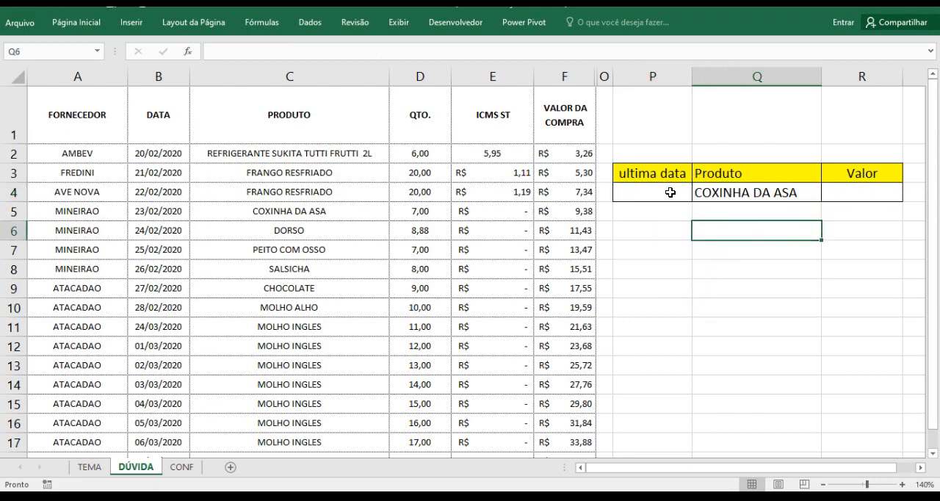
# Start a MAIOR formula in P4 on the product range C2:C17, fixed as the absolute reference $C$2:$C$17
pyautogui.click(669, 193)
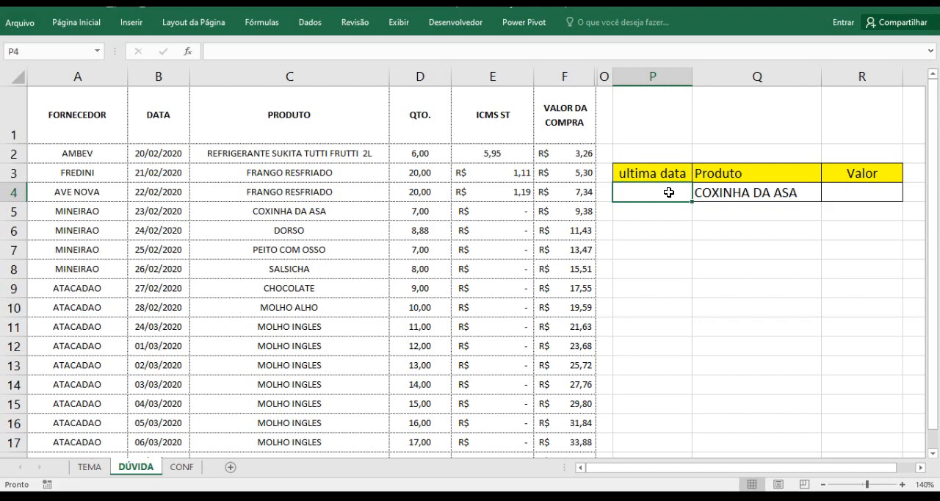
pyautogui.write('=')
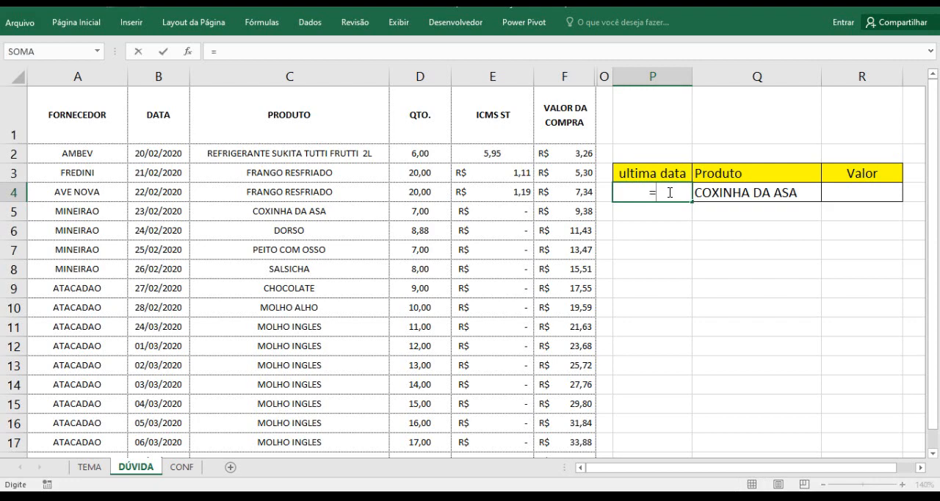
pyautogui.write('maior')
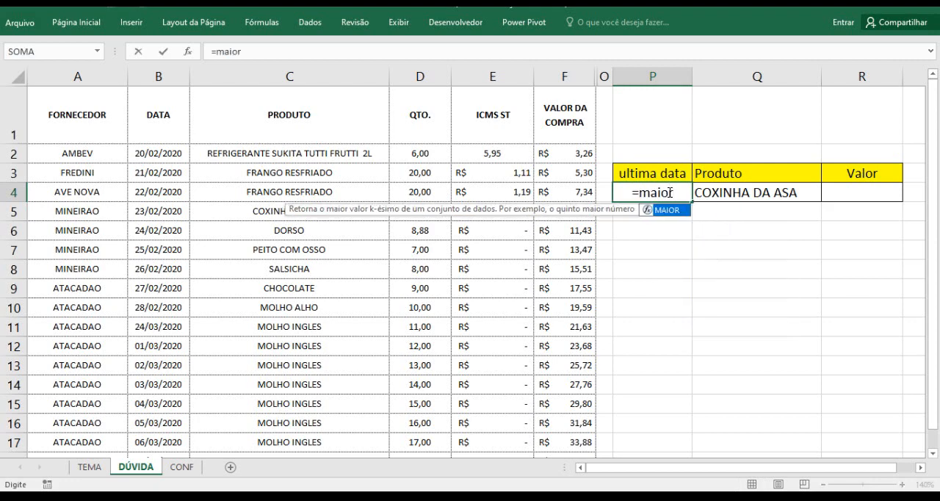
pyautogui.write('(')
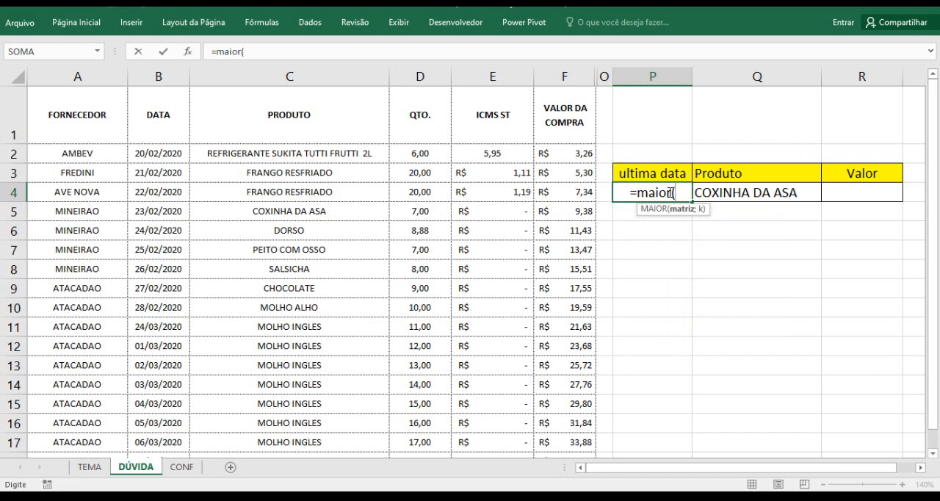
pyautogui.write('((')
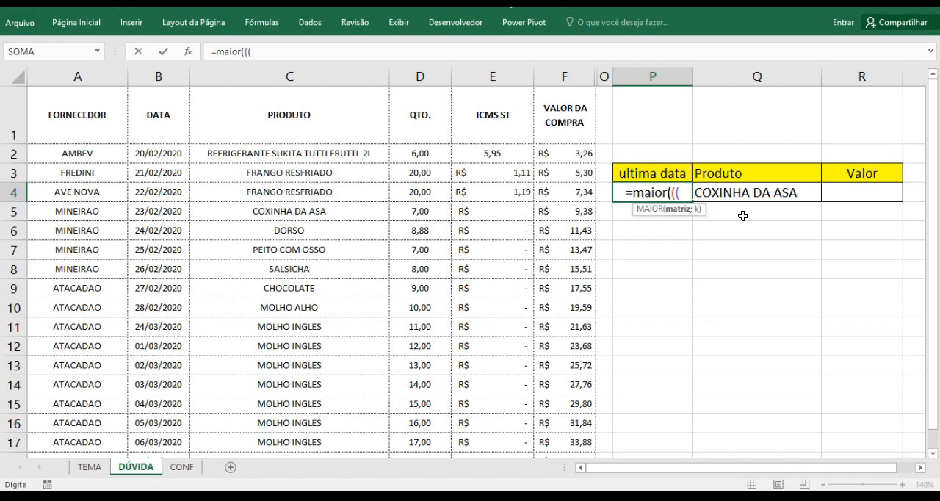
pyautogui.click(312, 149)
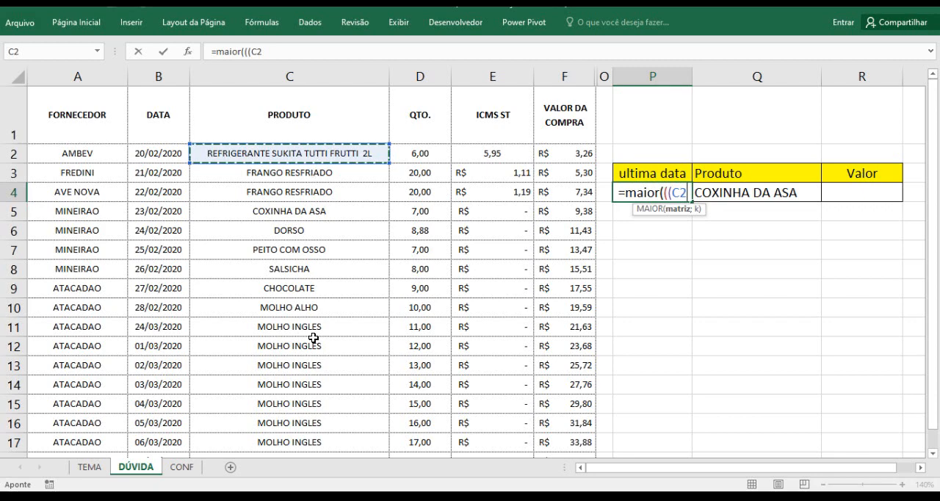
pyautogui.moveTo(313, 338); pyautogui.dragTo(315, 441)
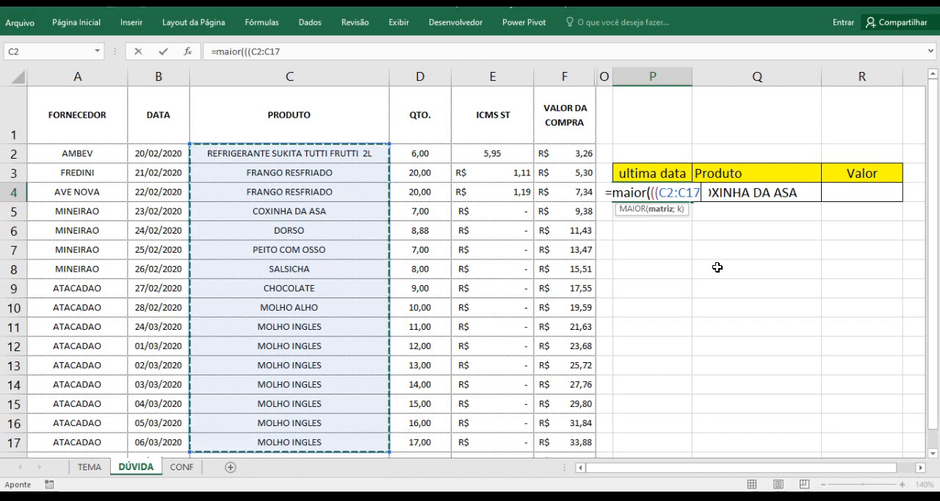
pyautogui.moveTo(251, 51); pyautogui.dragTo(283, 48)
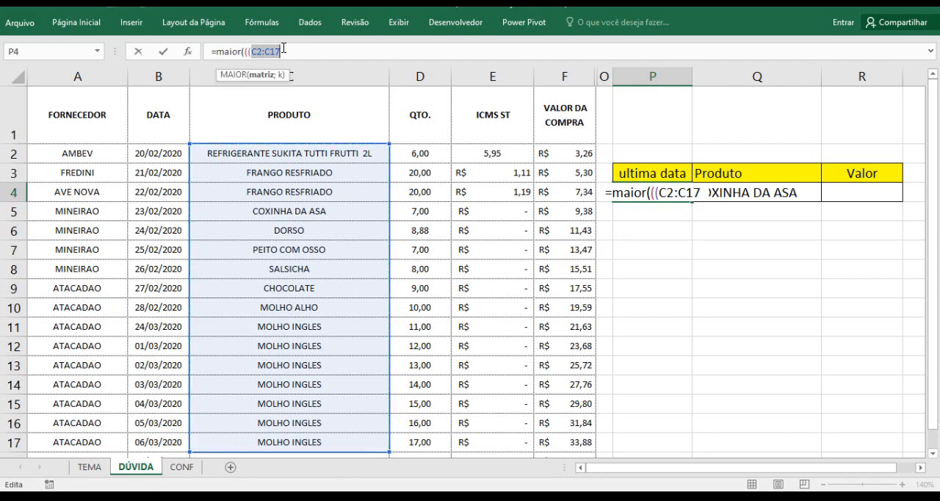
pyautogui.press('F4')
pyautogui.click(307, 51)
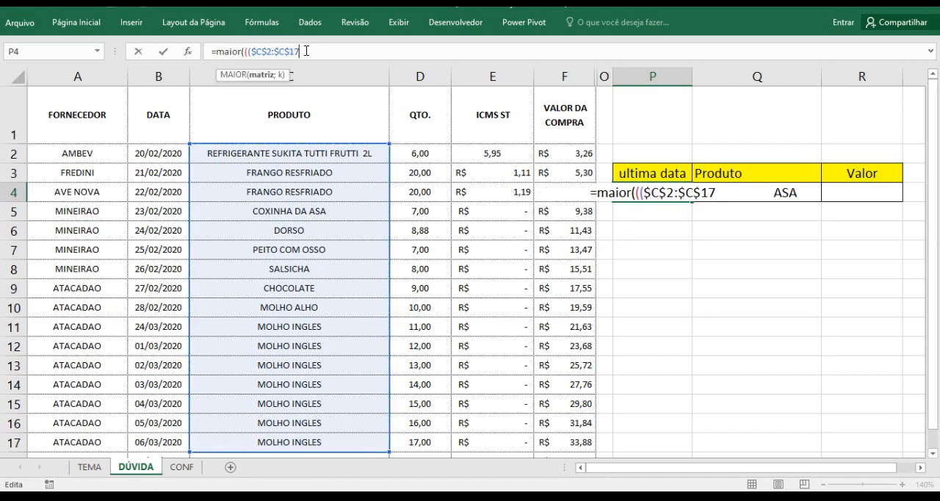
# Extend the P4 formula so the product range is compared with Q4 and followed by a multiplication operator
pyautogui.write(')')
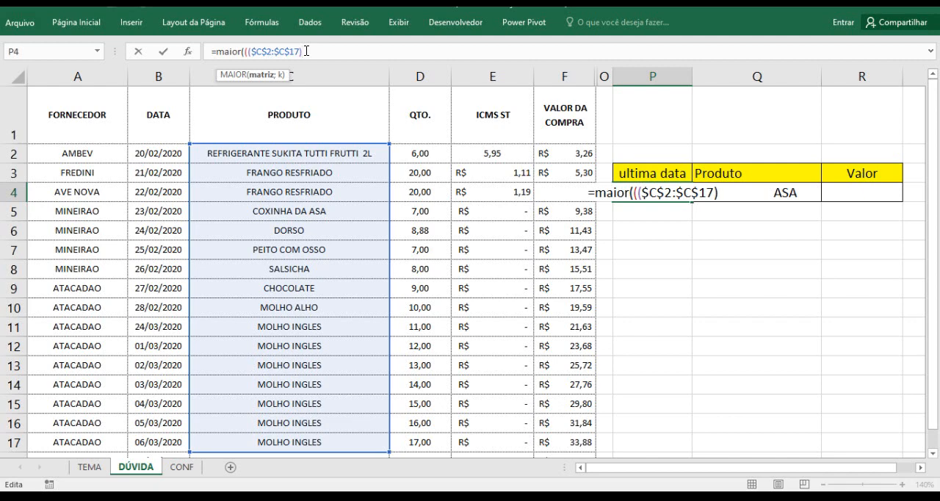
pyautogui.write('=')
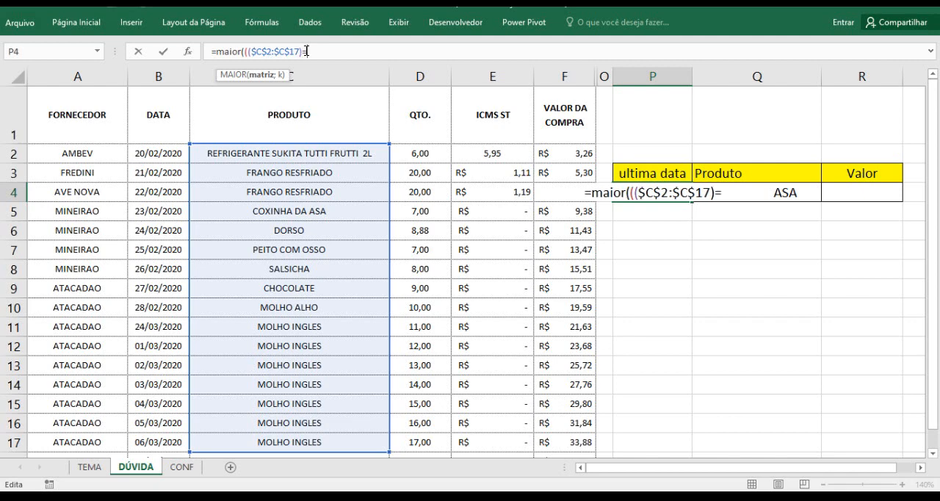
pyautogui.click(807, 194)
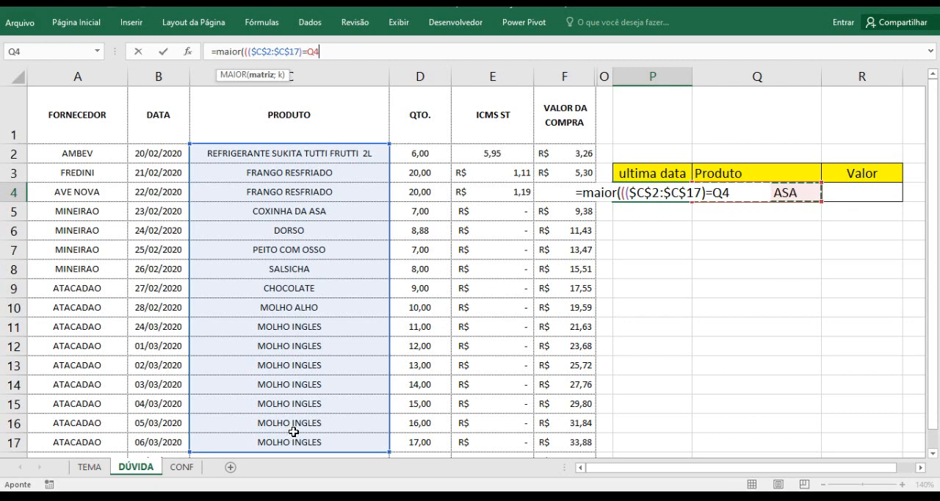
pyautogui.write(')')
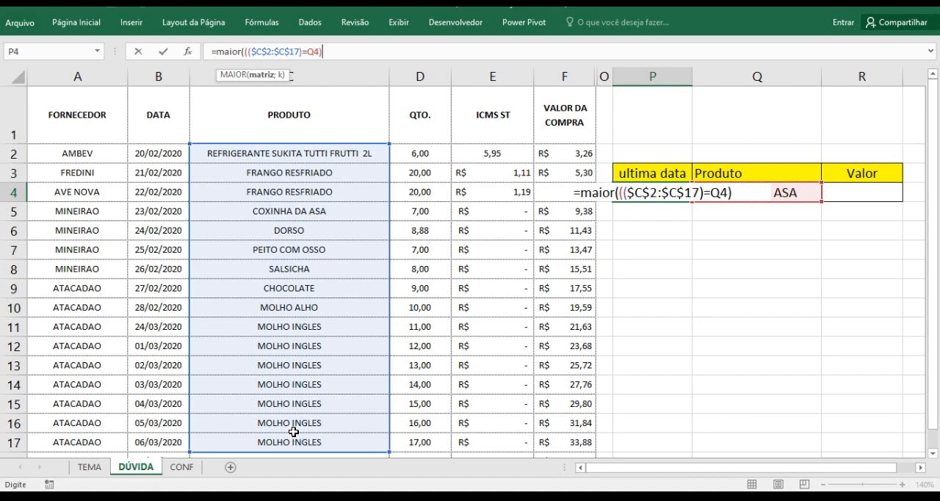
pyautogui.write('*')
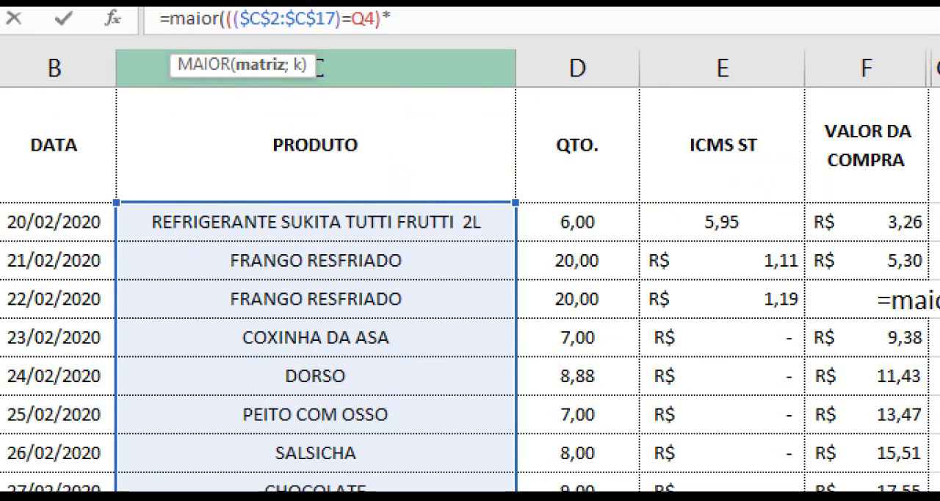
pyautogui.click(263, 81)
pyautogui.moveTo(263, 80)
pyautogui.mouseDown()
pyautogui.moveTo(294, 162)
pyautogui.moveTo(285, 184)
pyautogui.mouseUp()
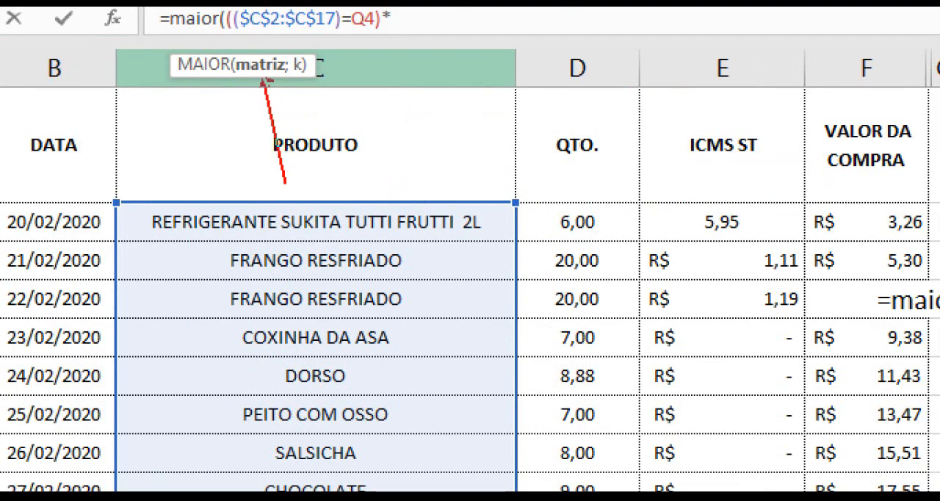
pyautogui.moveTo(312, 64); pyautogui.dragTo(452, 44)
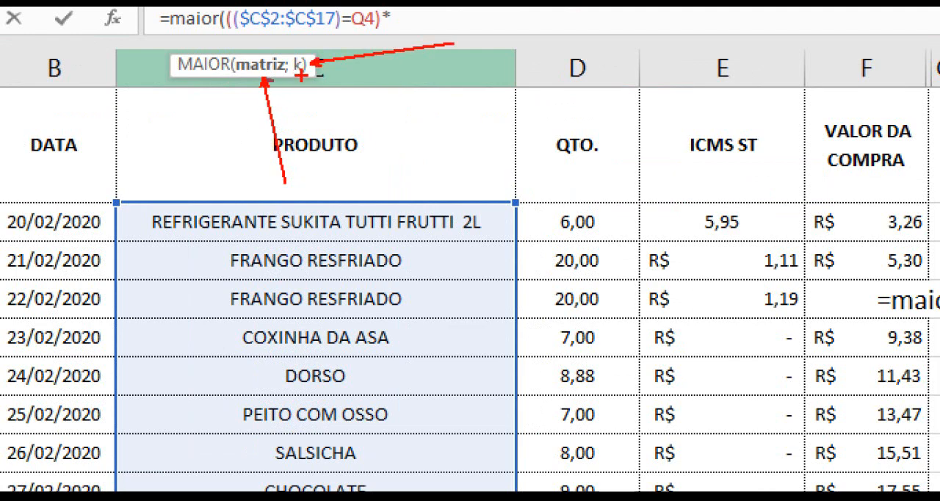
pyautogui.press('Escape')
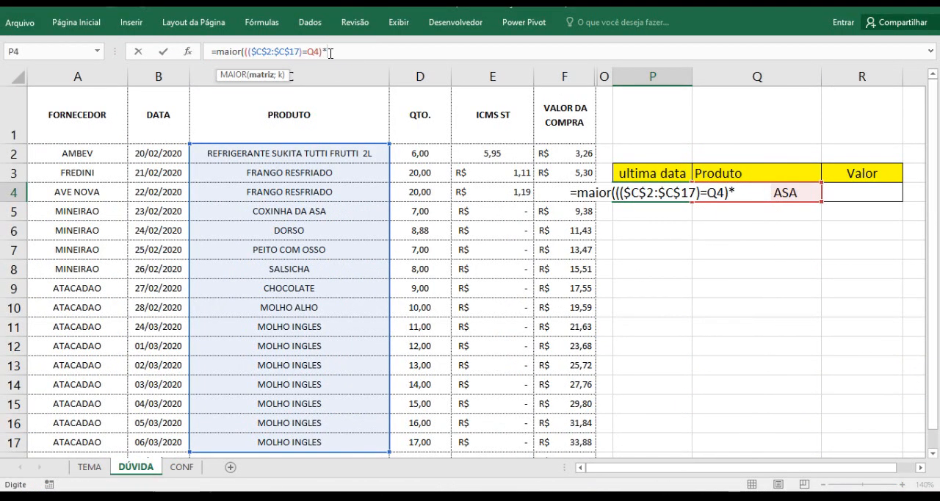
# Multiply the comparison by the date range $B$2:$B$17 as an absolute reference and end MAIOR's matriz argument
pyautogui.write('(')
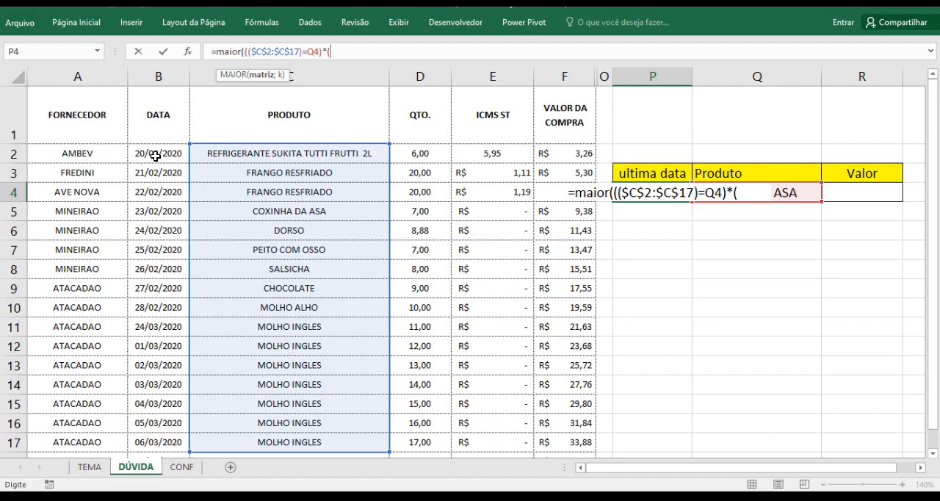
pyautogui.moveTo(155, 153); pyautogui.dragTo(158, 441)
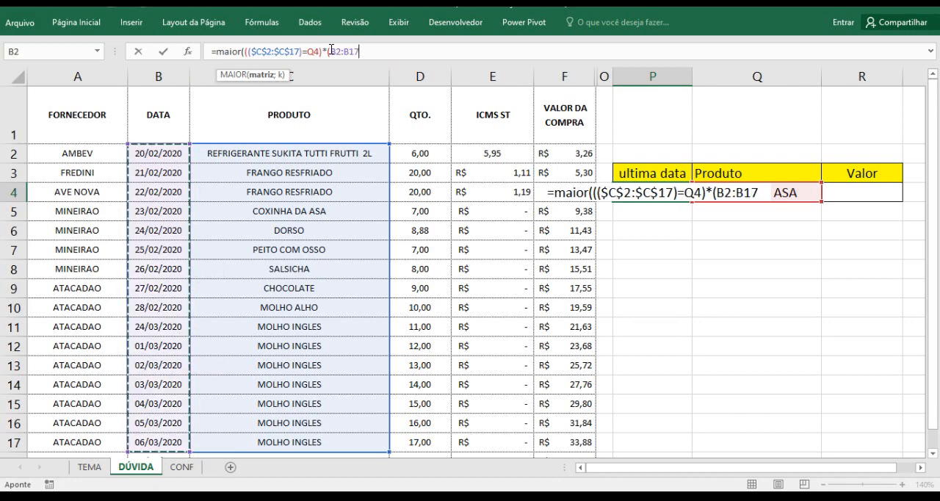
pyautogui.moveTo(330, 50); pyautogui.dragTo(357, 51)
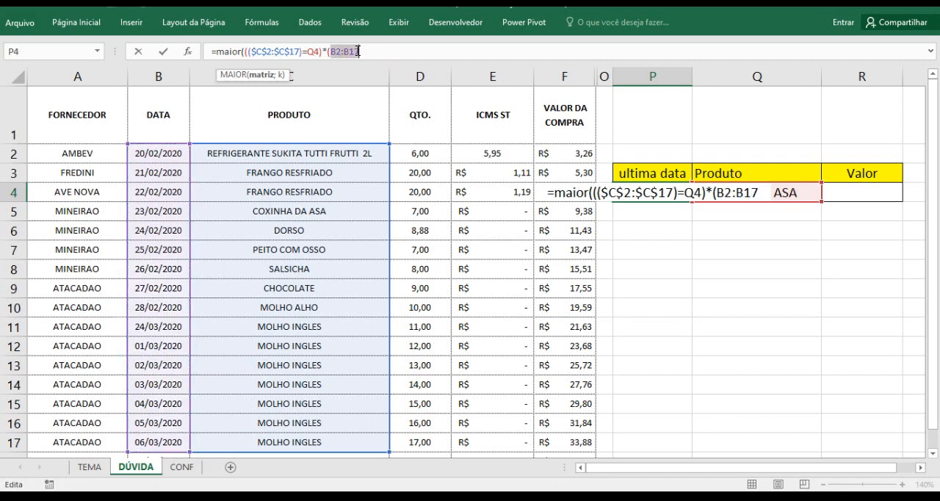
pyautogui.press('F4')
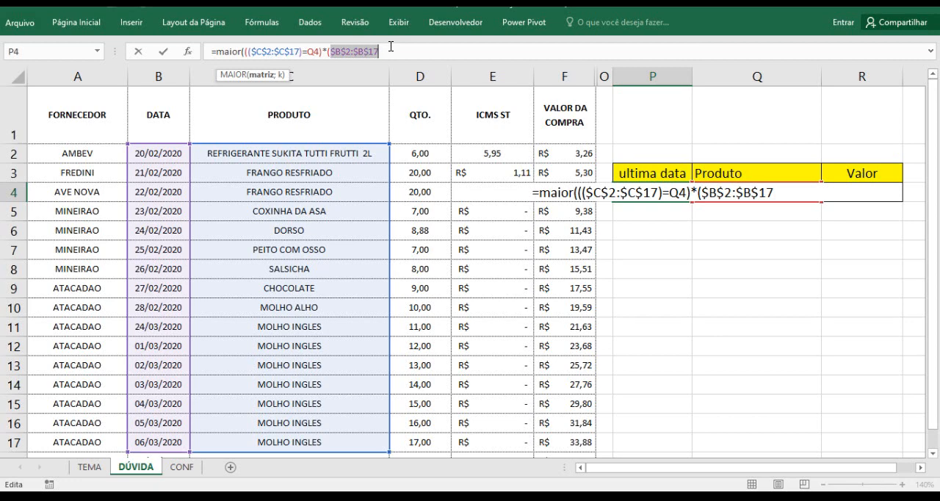
pyautogui.click(391, 46)
pyautogui.write(')')
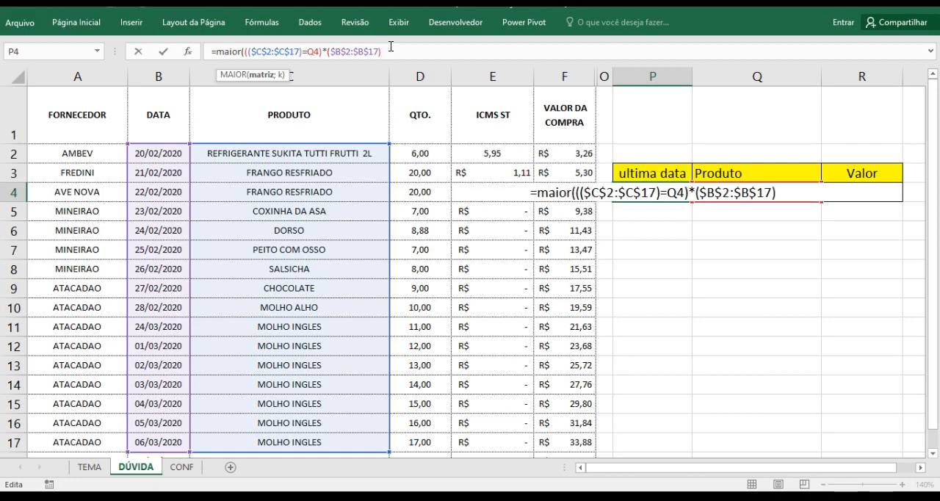
pyautogui.write(';')
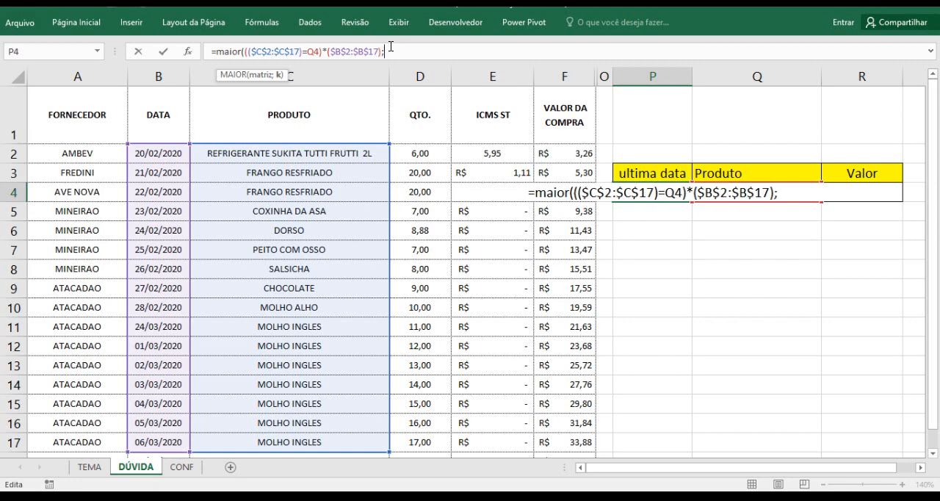
pyautogui.hotkey('ctrl', '1')
pyautogui.click(391, 44)
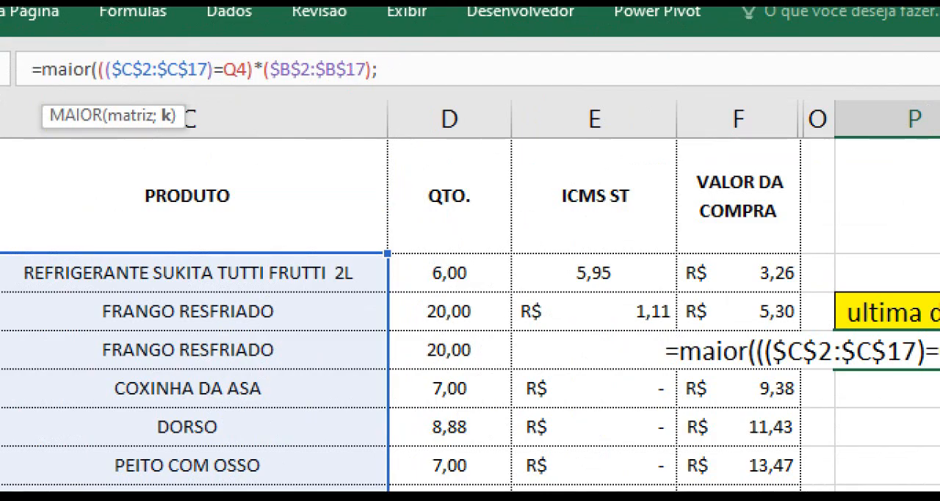
pyautogui.moveTo(180, 114); pyautogui.dragTo(335, 114)
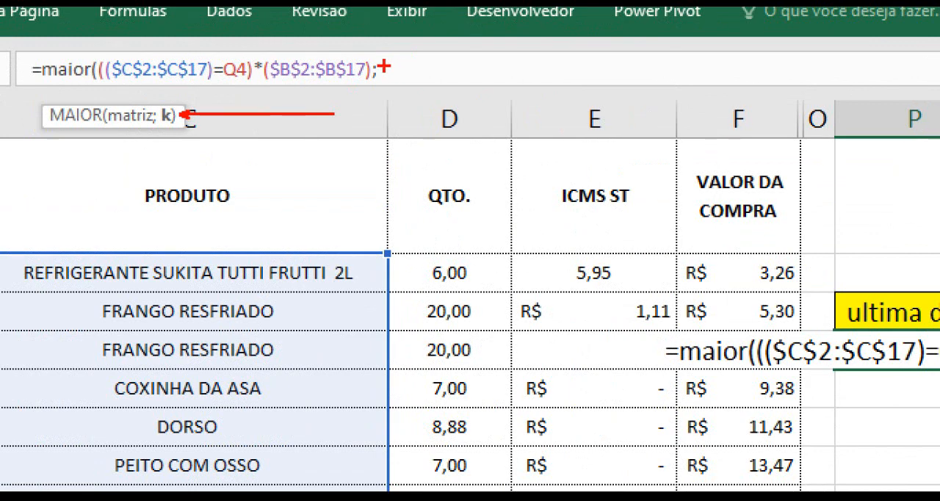
pyautogui.moveTo(385, 63); pyautogui.dragTo(389, 83)
pyautogui.moveTo(399, 47); pyautogui.dragTo(411, 88)
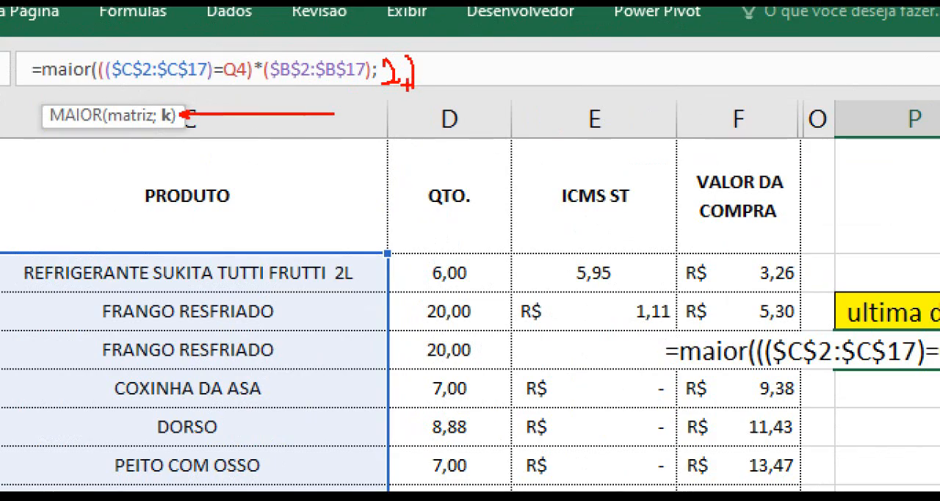
pyautogui.press('Escape')
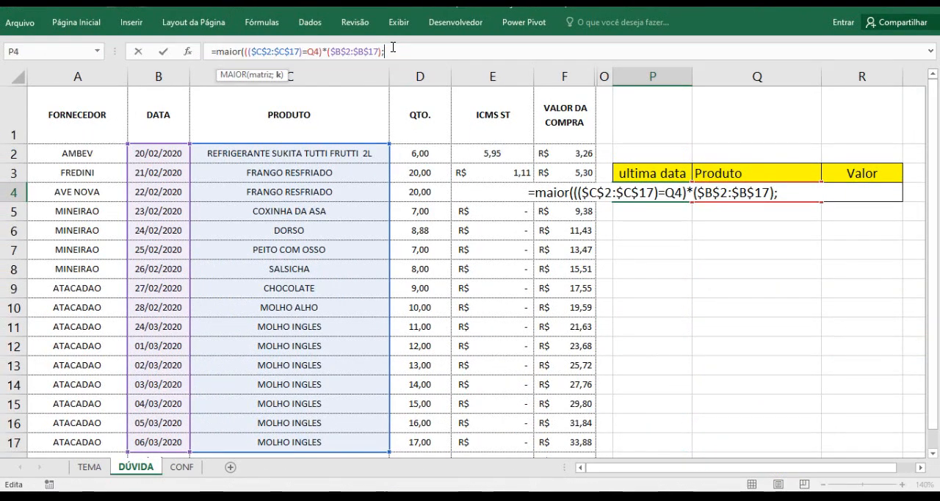
# Set MAIOR's k argument to 1, close the function and enter the formula in P4
pyautogui.write('1')
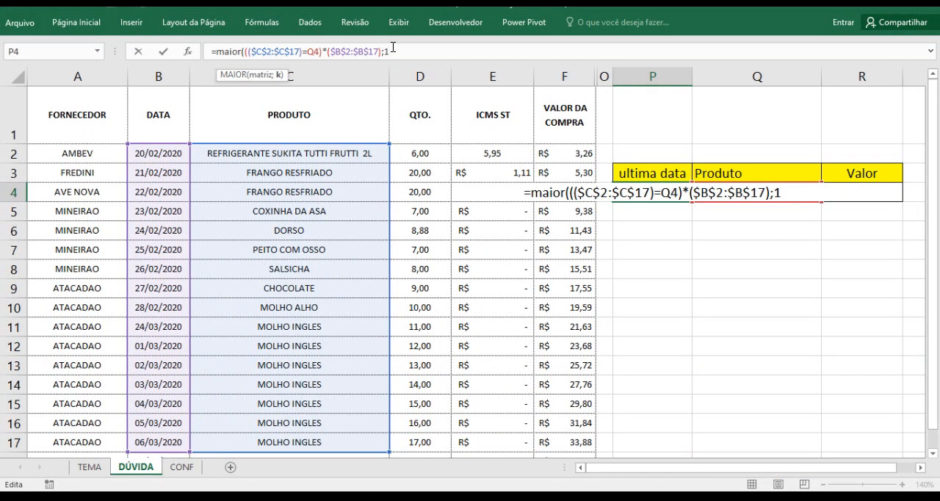
pyautogui.write(')')
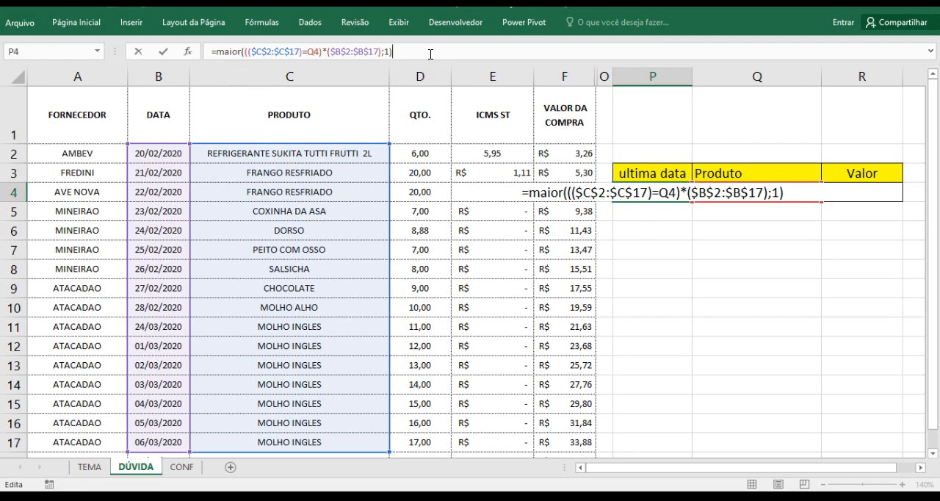
pyautogui.press('Return')
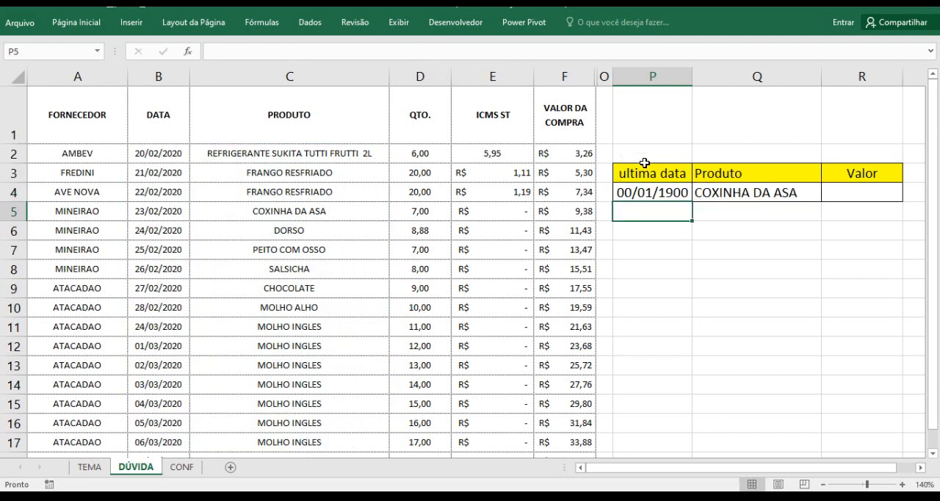
# Copy the text of the MAIOR formula in P4 and re-enter it as an array formula
pyautogui.click(664, 191)
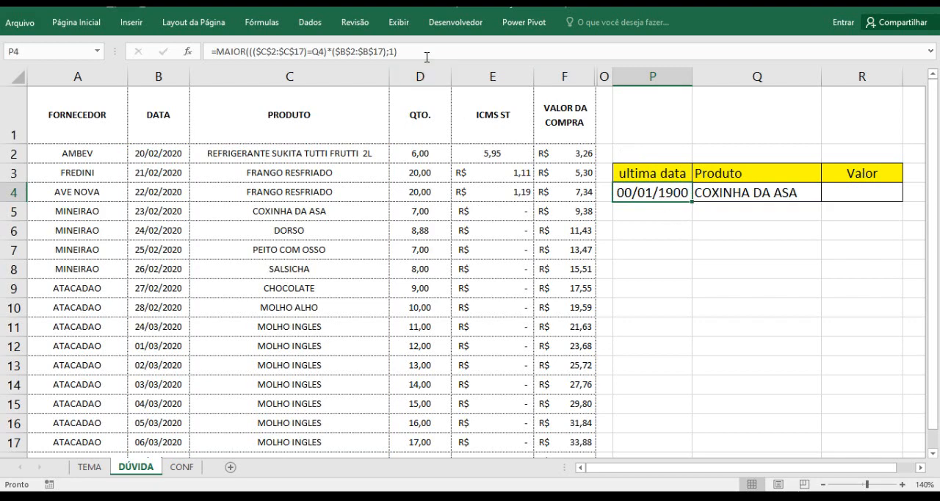
pyautogui.moveTo(423, 51); pyautogui.dragTo(218, 52)
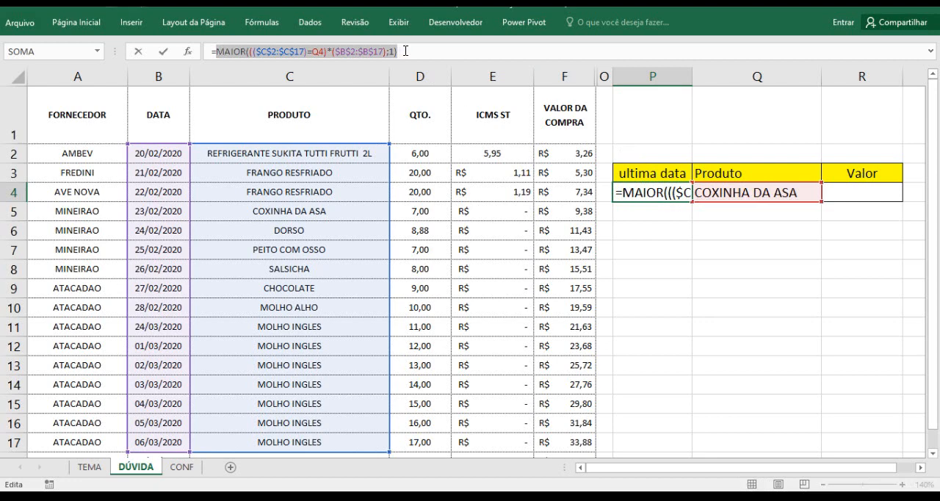
pyautogui.hotkey('ctrl', 'c')
pyautogui.hotkey('ctrl', 'shift', 'Return')
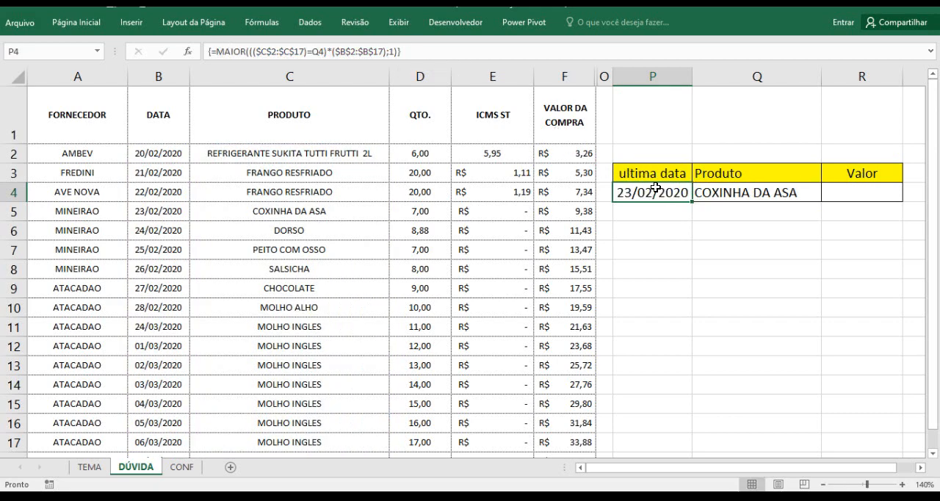
# Check the date returned in P4 against the COXINHA DA ASA row of the purchase table
pyautogui.click(672, 228)
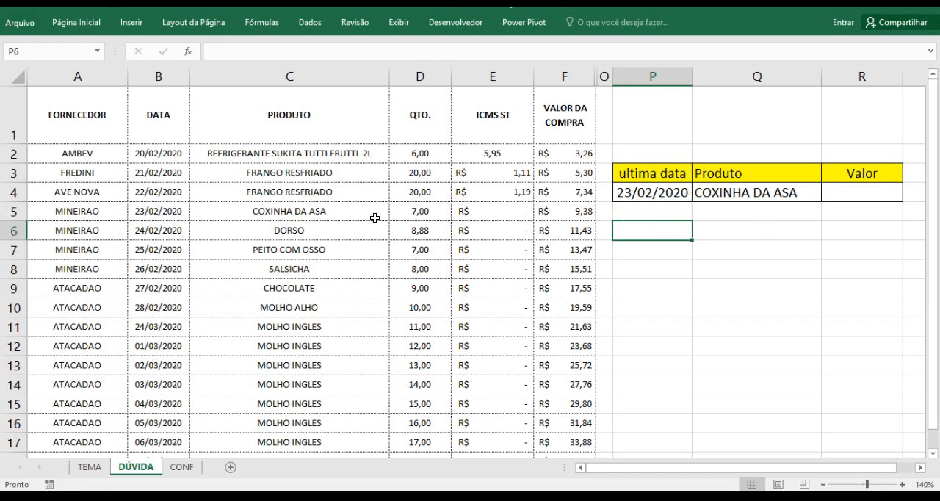
pyautogui.click(321, 214)
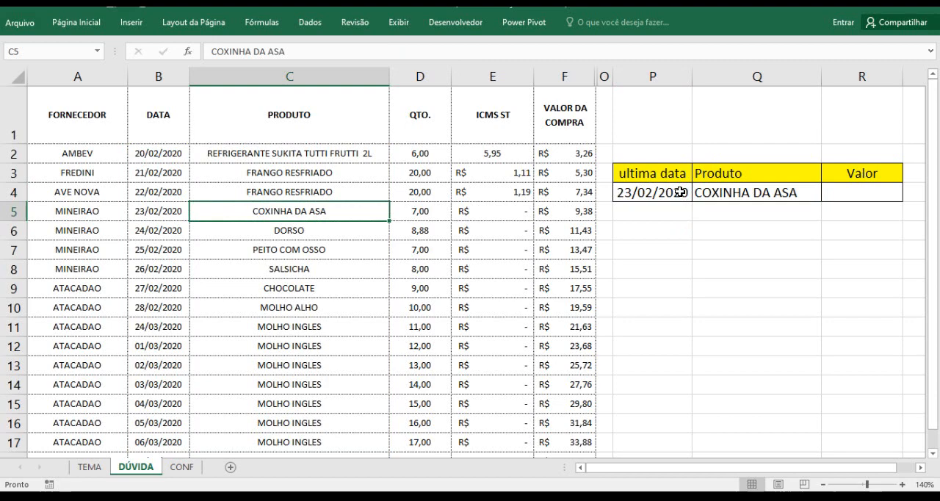
# Choose MOLHO INGLES as the product in Q4's drop-down list
pyautogui.click(165, 213)
pyautogui.click(279, 213)
pyautogui.click(734, 192)
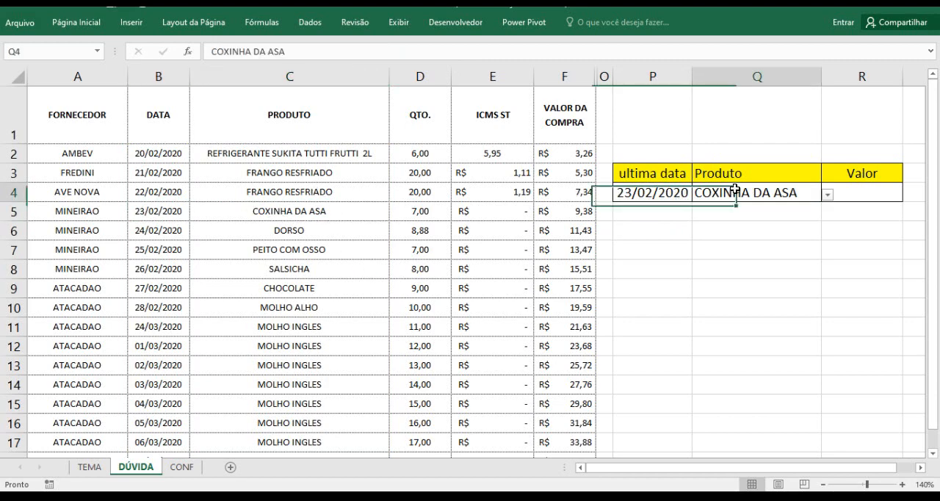
pyautogui.click(304, 330)
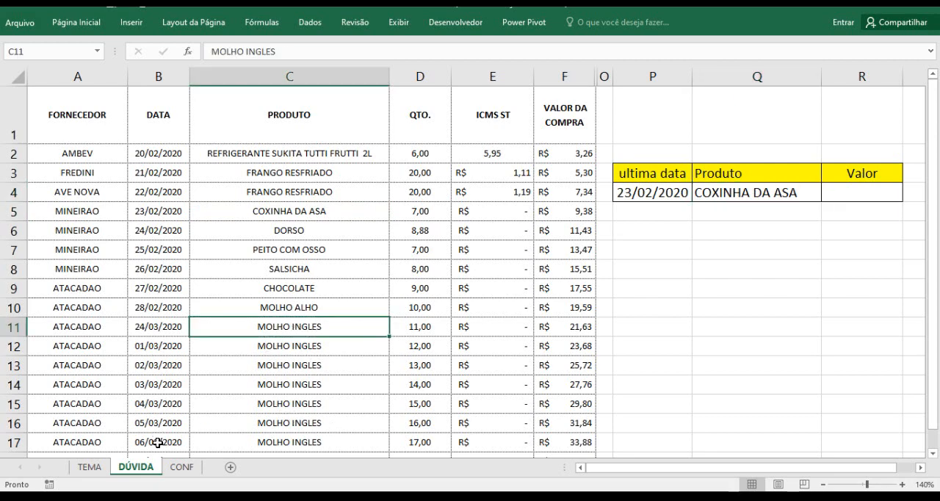
pyautogui.click(818, 192)
pyautogui.click(827, 194)
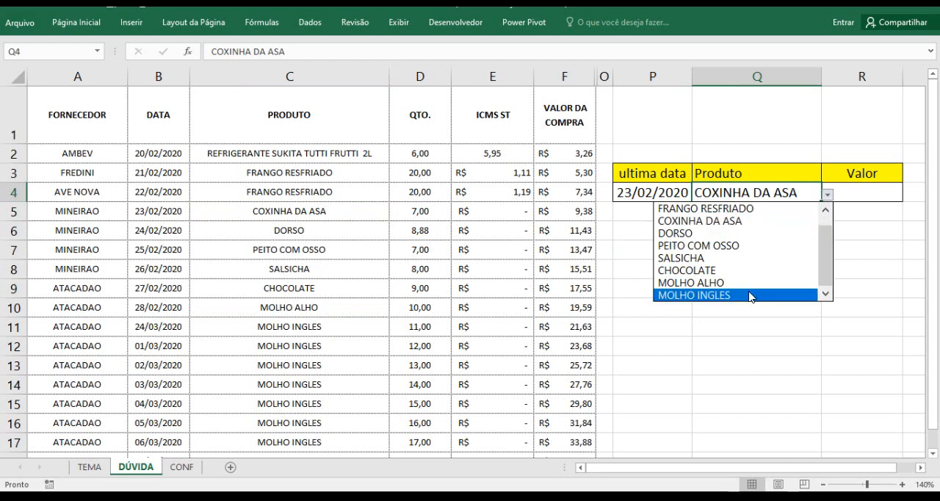
pyautogui.click(751, 296)
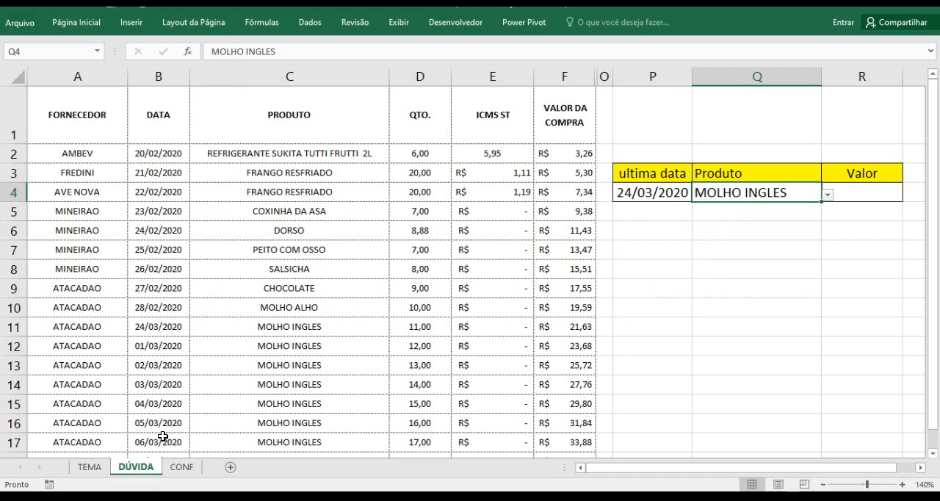
# Check the date returned in P4 against the MOLHO INGLES entry in row 11 and its VALOR DA COMPRA in column F
pyautogui.click(139, 329)
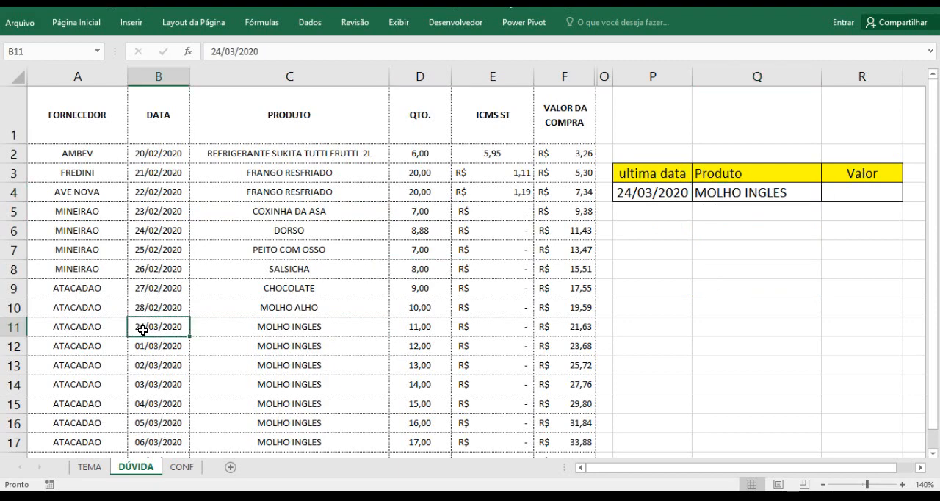
pyautogui.moveTo(88, 330); pyautogui.dragTo(371, 330)
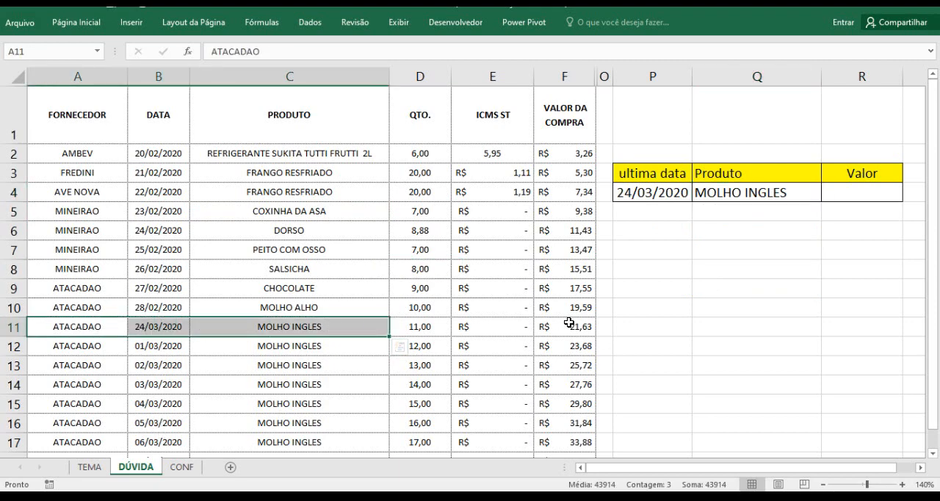
pyautogui.click(545, 327)
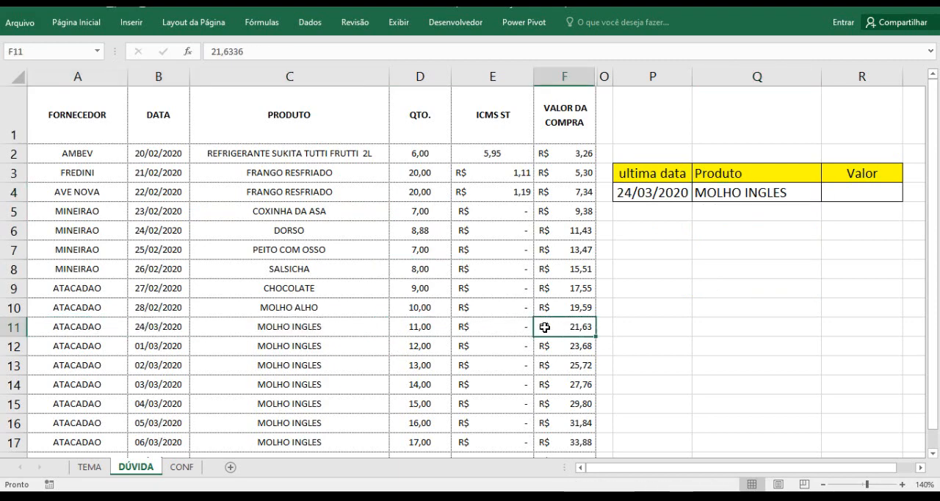
pyautogui.click(568, 66)
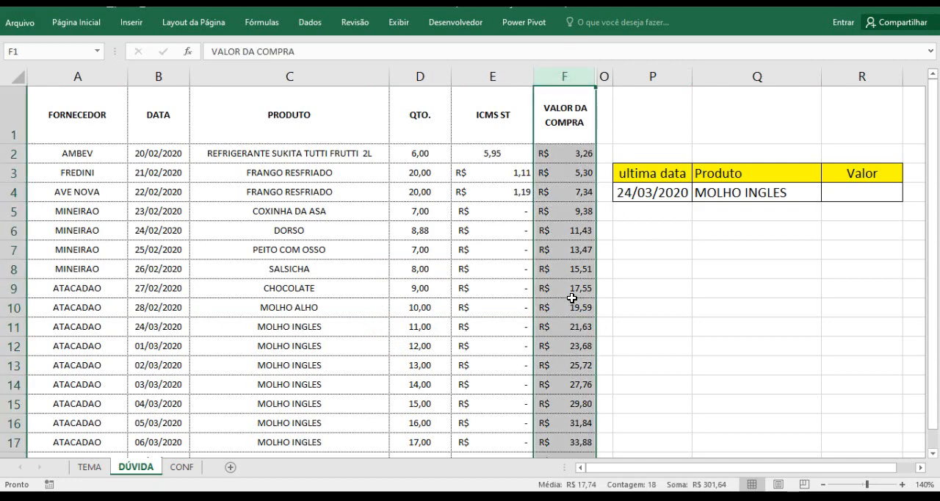
pyautogui.click(679, 303)
pyautogui.click(882, 194)
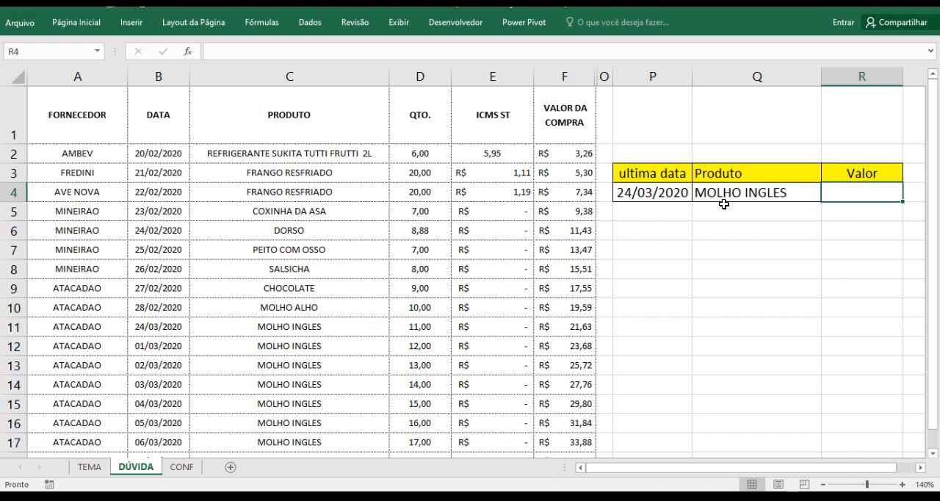
pyautogui.click(665, 193)
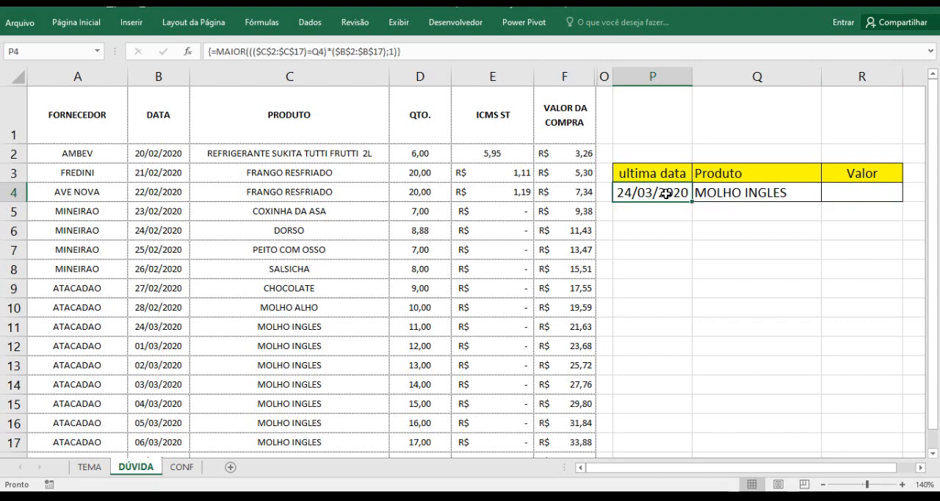
pyautogui.click(728, 195)
# Start an ÍNDICE formula in R4 with the purchase table $A$2:$F$17 as an absolute matriz argument
pyautogui.click(848, 188)
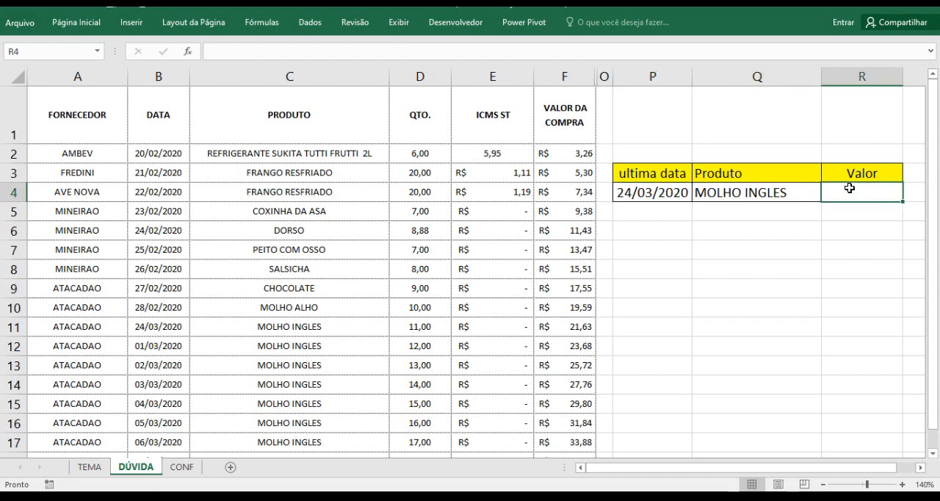
pyautogui.write('=')
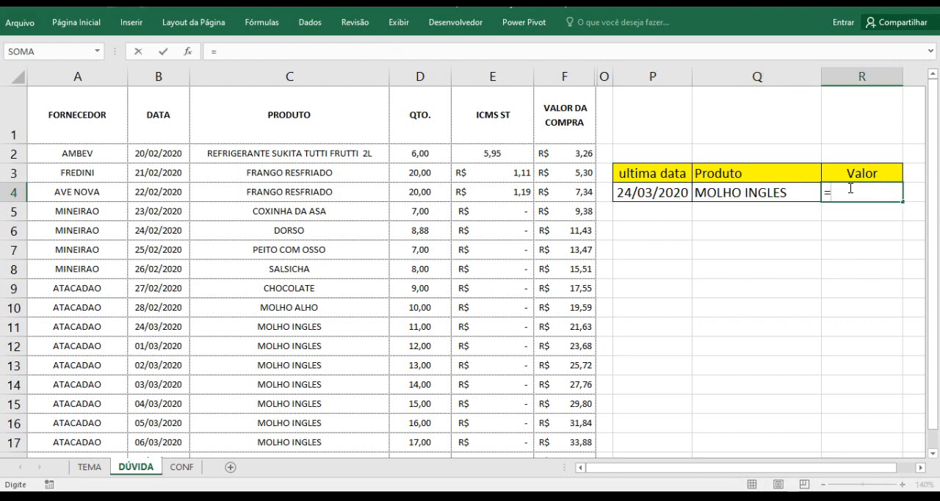
pyautogui.write('ín')
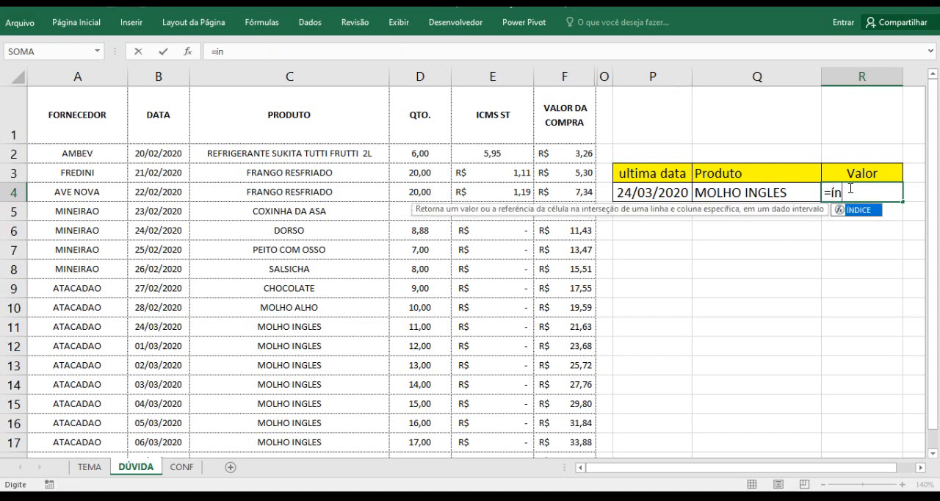
pyautogui.press('Tab')
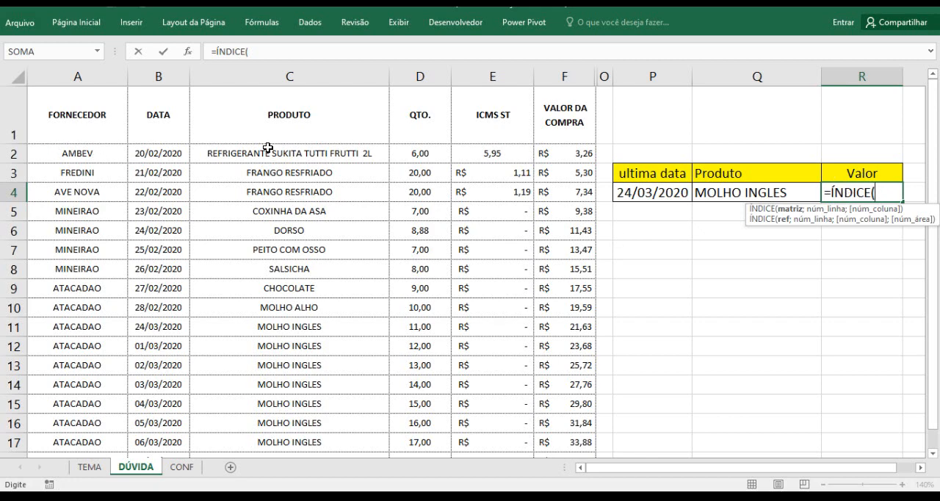
pyautogui.moveTo(73, 154); pyautogui.dragTo(562, 441)
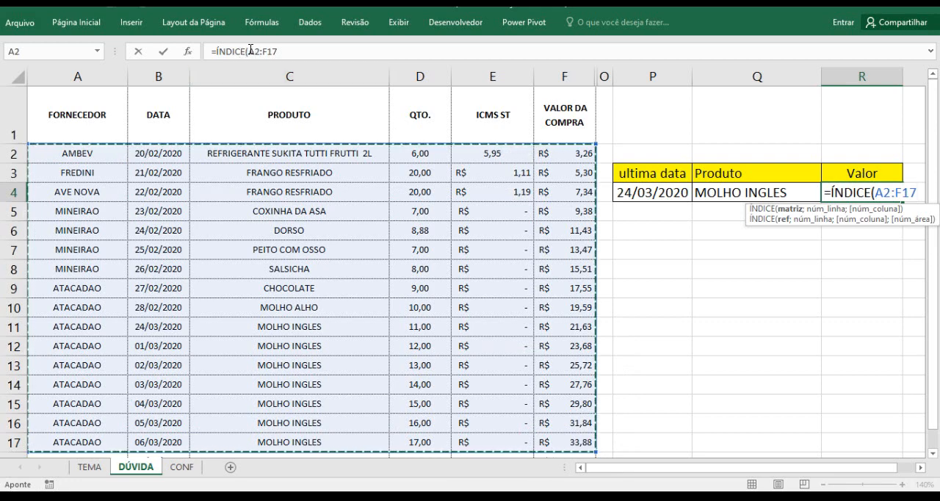
pyautogui.moveTo(251, 49); pyautogui.dragTo(278, 50)
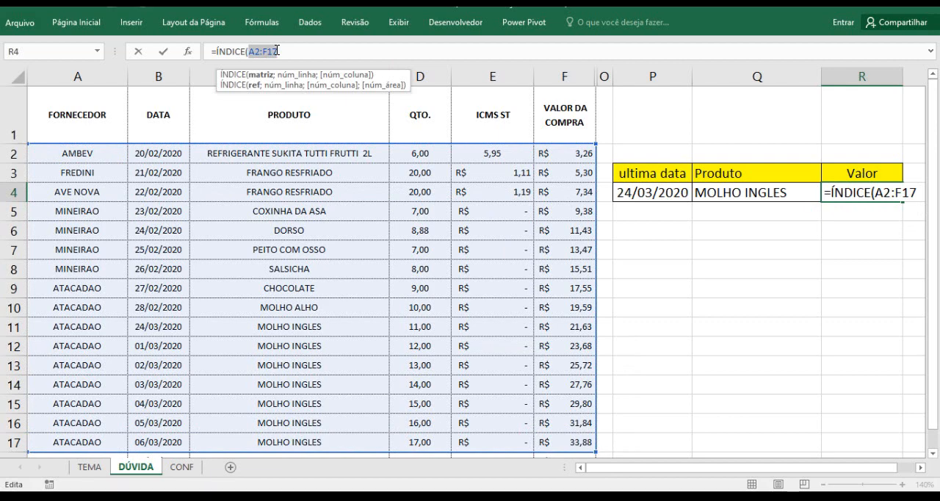
pyautogui.press('F4')
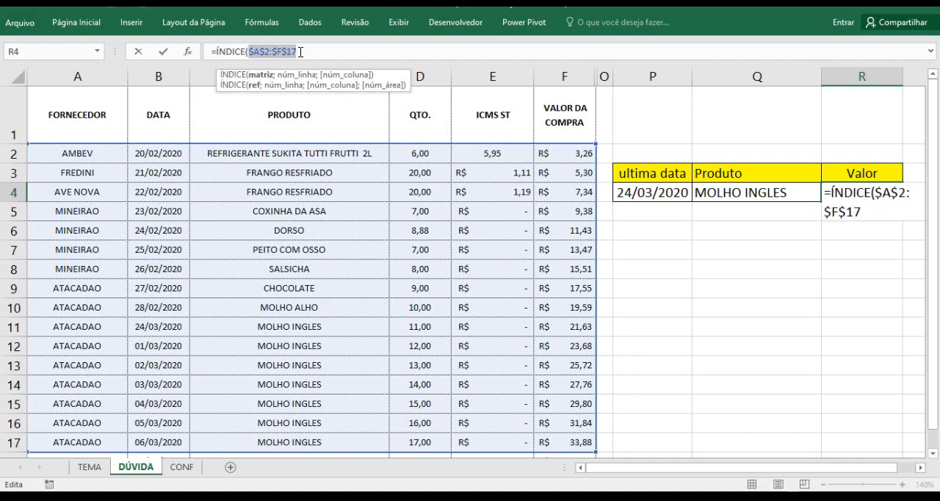
pyautogui.click(301, 52)
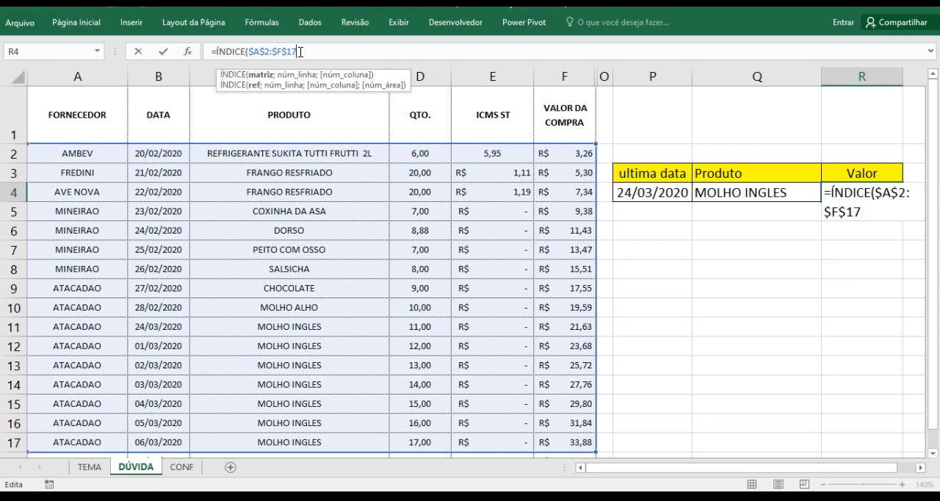
# Nest a CORRESP function as ÍNDICE's núm_linha argument
pyautogui.write(';')
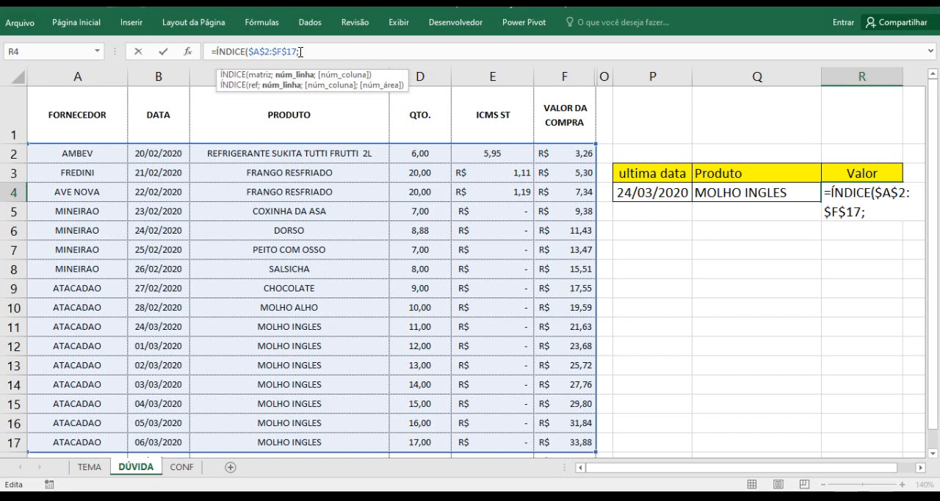
pyautogui.write('corres')
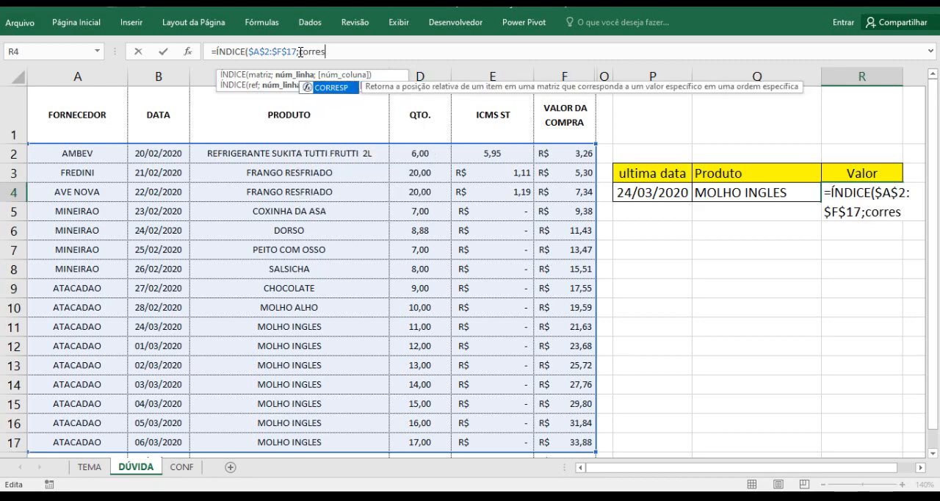
pyautogui.write('p(')
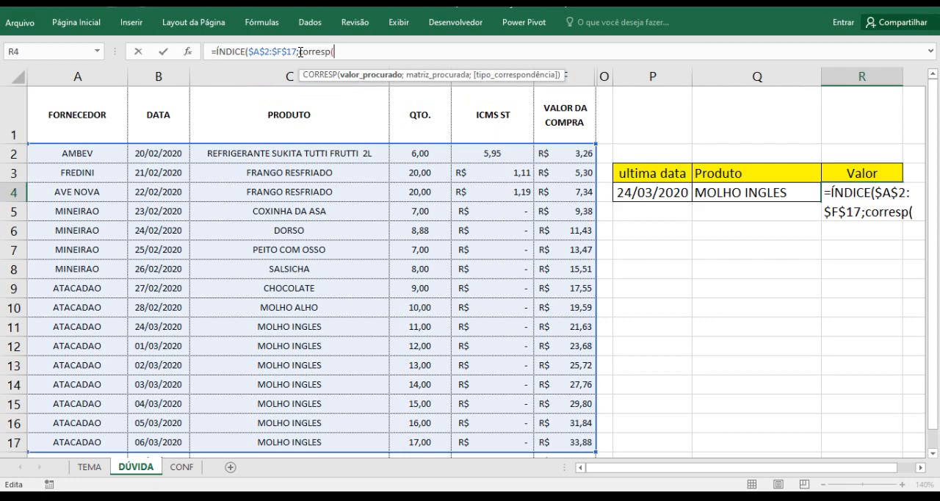
# Set CORRESP's valor_procurado to the date and product cells joined as $P4&$Q4, with their columns locked
pyautogui.click(643, 192)
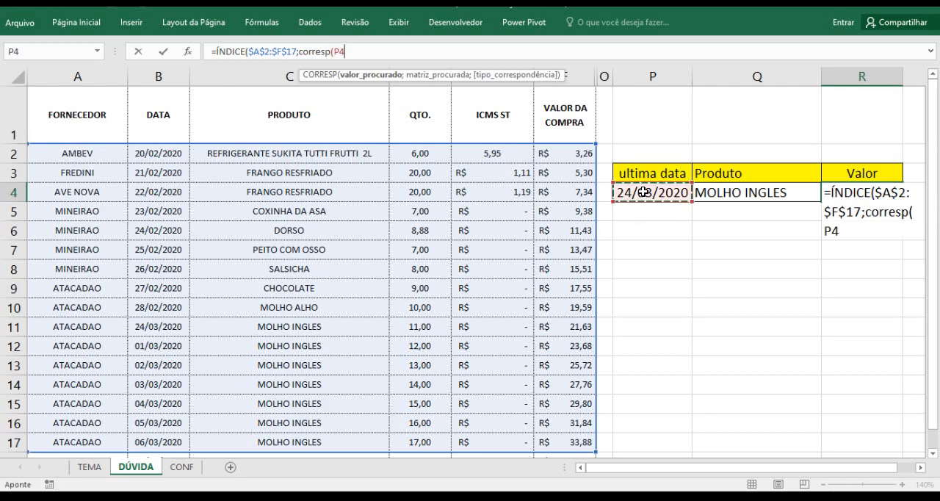
pyautogui.click(335, 51)
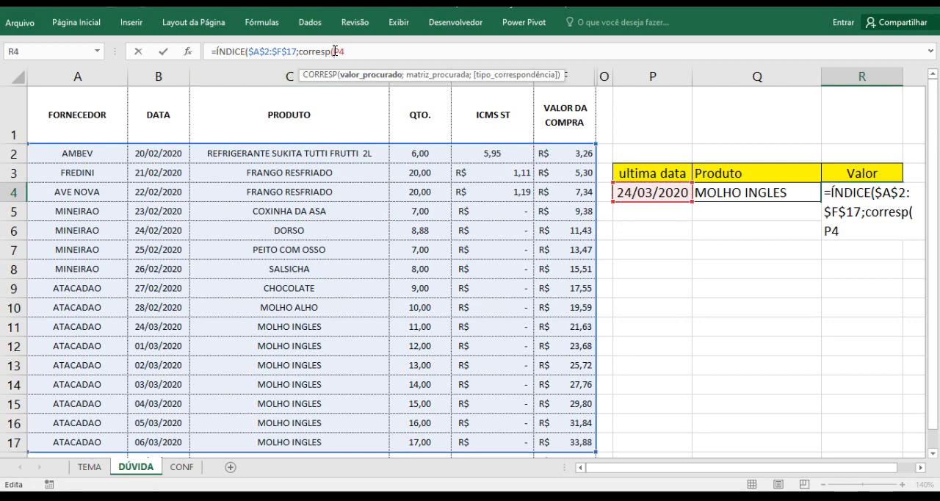
pyautogui.write('$P4')
pyautogui.write('&')
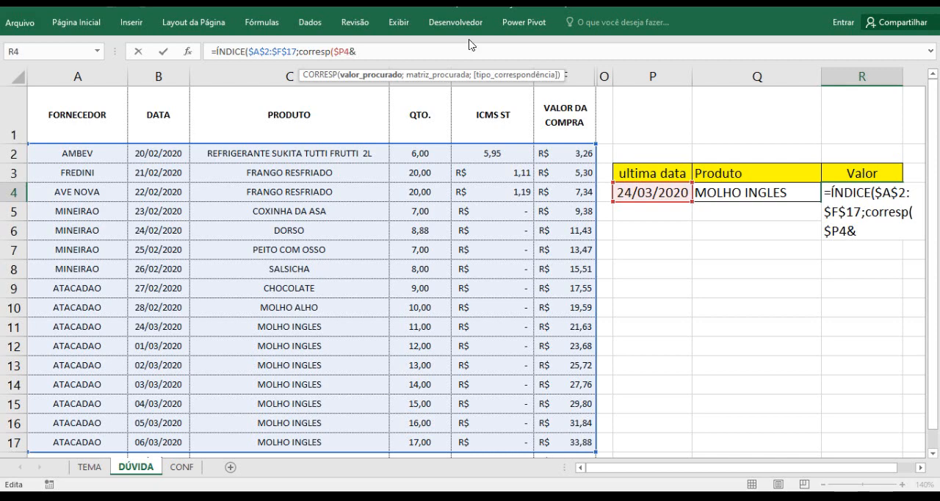
pyautogui.click(737, 193)
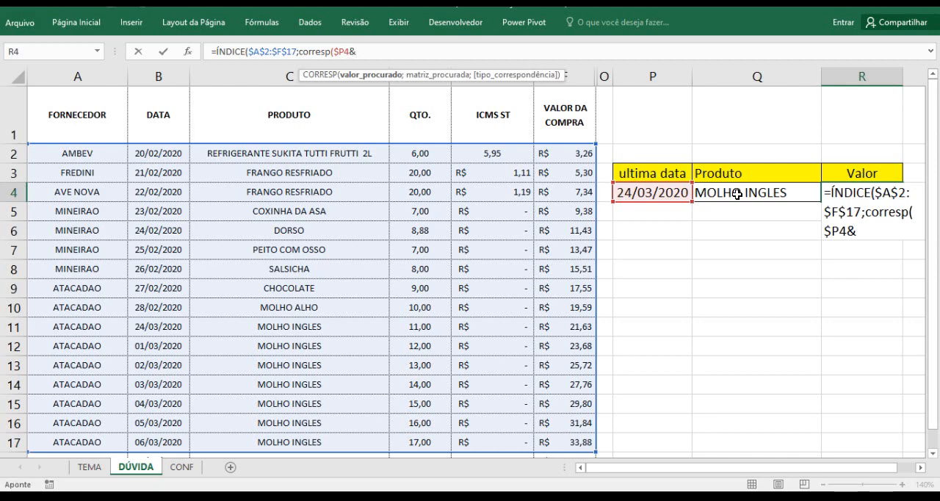
pyautogui.click(357, 51)
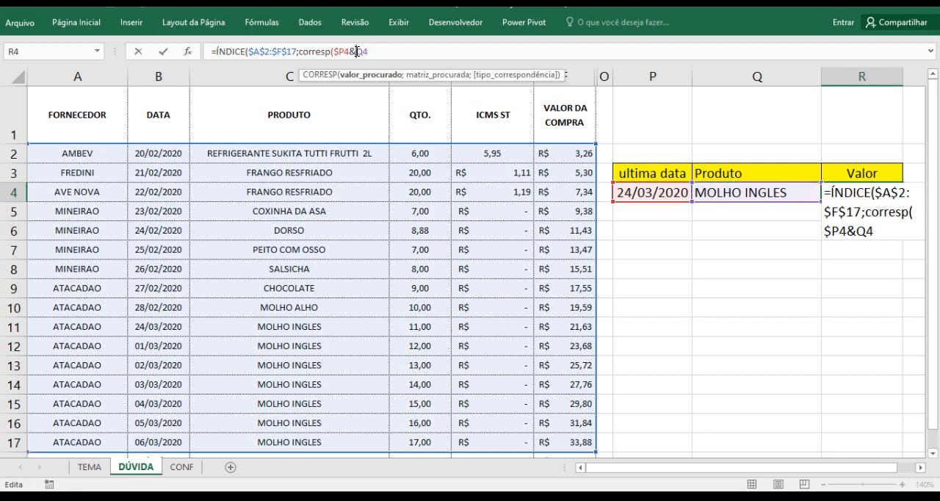
pyautogui.write('$')
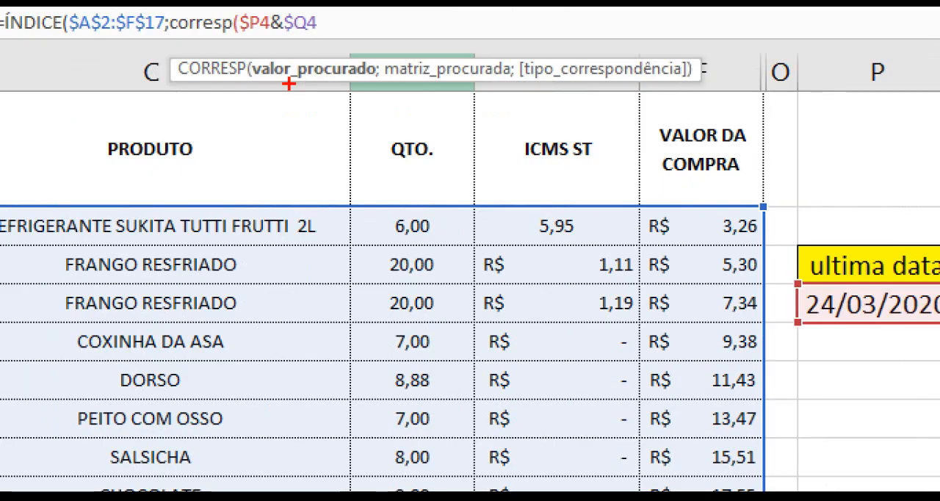
pyautogui.moveTo(289, 85); pyautogui.dragTo(302, 188)
pyautogui.moveTo(250, 83); pyautogui.dragTo(530, 81)
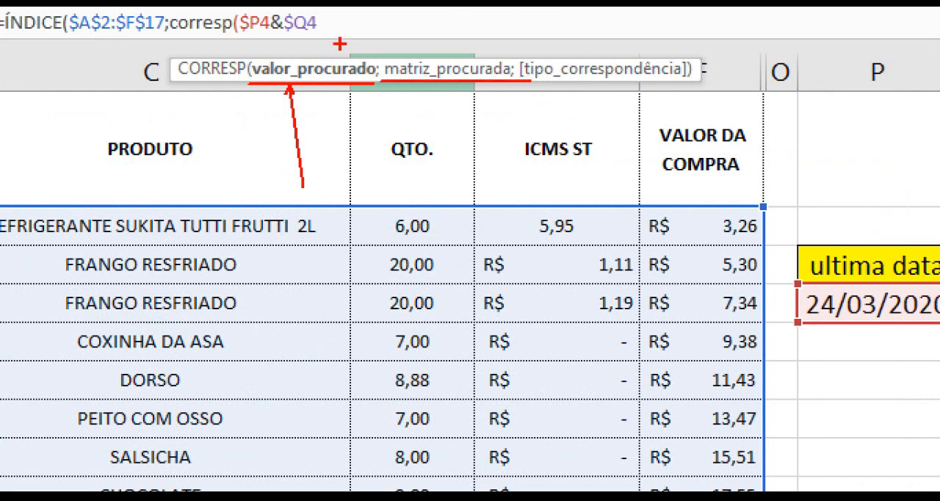
pyautogui.moveTo(321, 18); pyautogui.dragTo(322, 44)
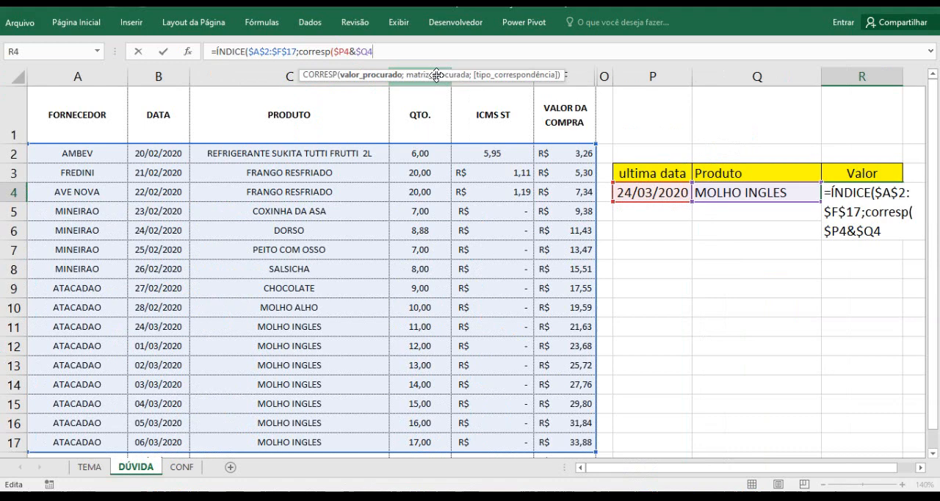
# Begin CORRESP's matriz_procurada with the date range $B$2:$B$17 as an absolute reference
pyautogui.write(';')
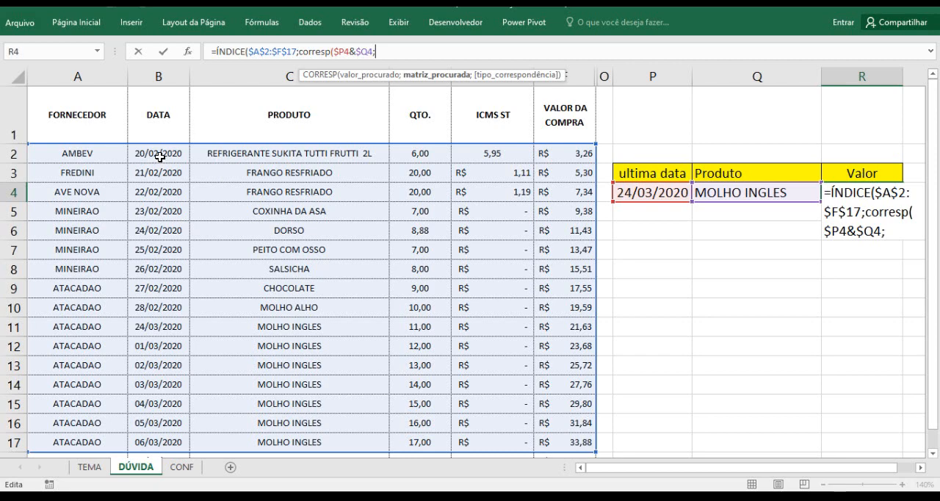
pyautogui.moveTo(161, 154); pyautogui.dragTo(170, 437)
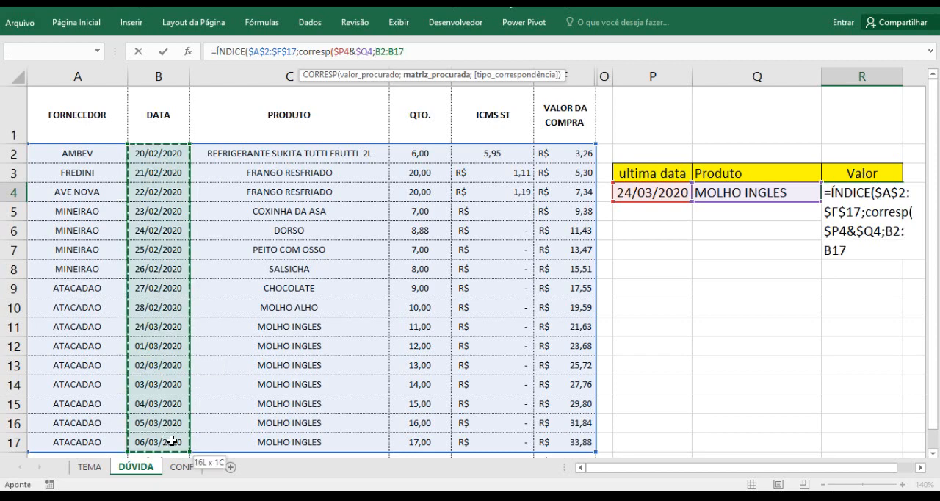
pyautogui.moveTo(375, 51); pyautogui.dragTo(404, 51)
pyautogui.press('F4')
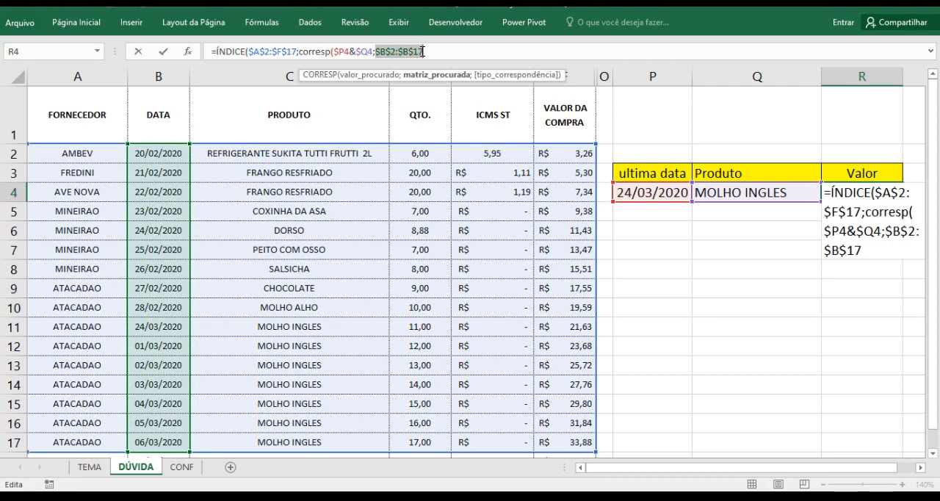
pyautogui.click(423, 52)
# Join the product range $C$2:$C$17, as an absolute reference, to the date range in CORRESP's matriz_procurada using &
pyautogui.write('&')
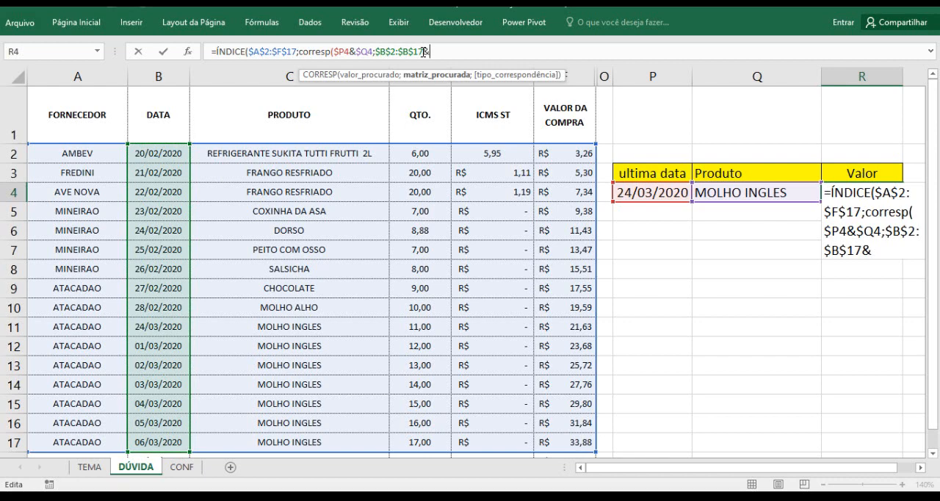
pyautogui.click(282, 157)
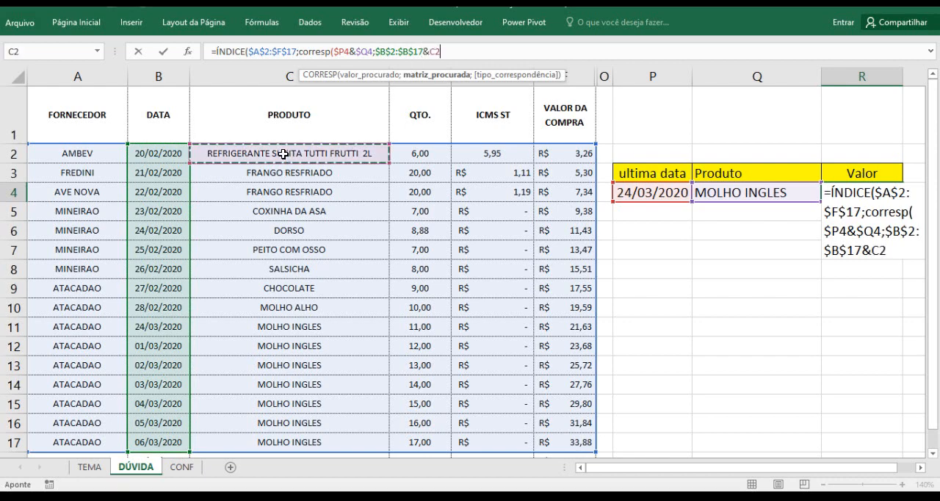
pyautogui.moveTo(283, 157); pyautogui.dragTo(313, 441)
pyautogui.moveTo(431, 51); pyautogui.dragTo(460, 51)
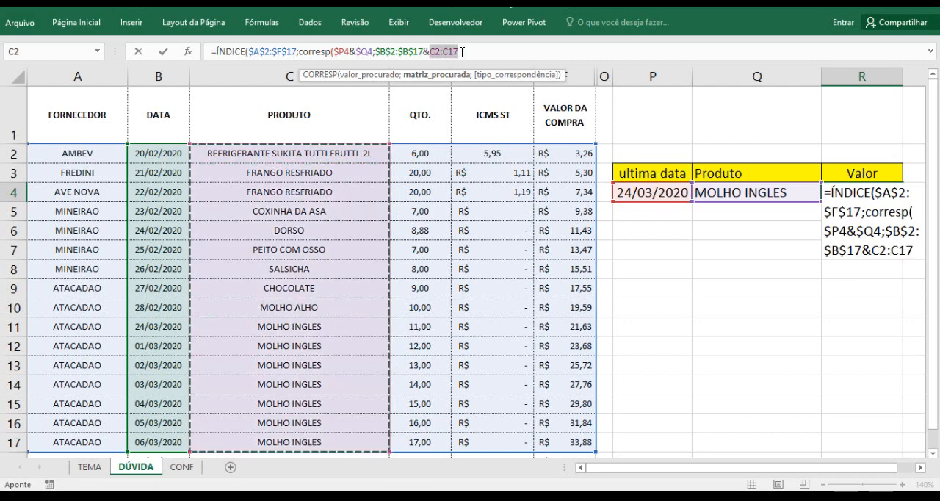
pyautogui.press('F4')
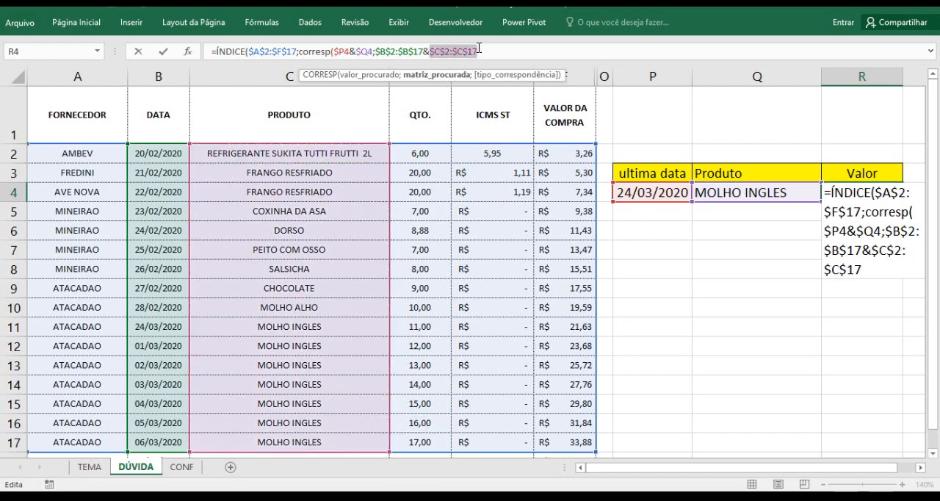
pyautogui.click(479, 50)
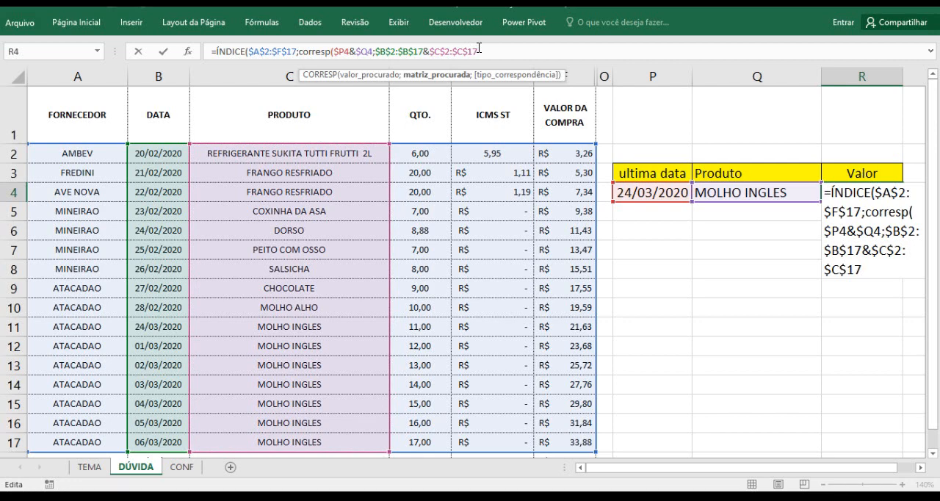
# Set CORRESP's tipo_correspondência to 0 (Correspondência exata) and close the nested function
pyautogui.write(';')
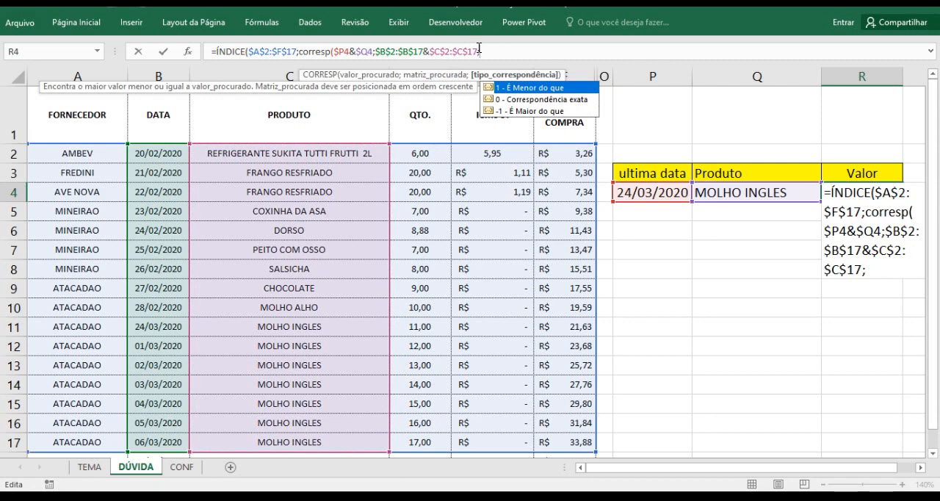
pyautogui.press('Down')
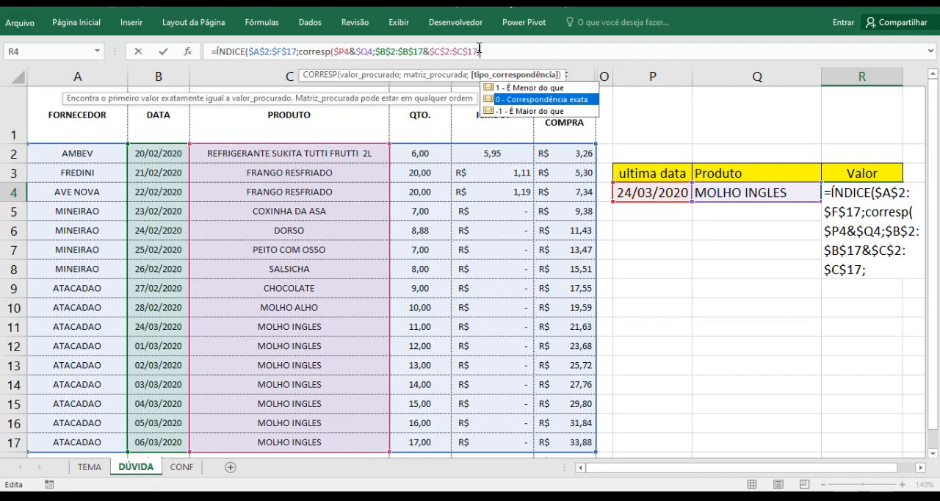
pyautogui.press('Tab')
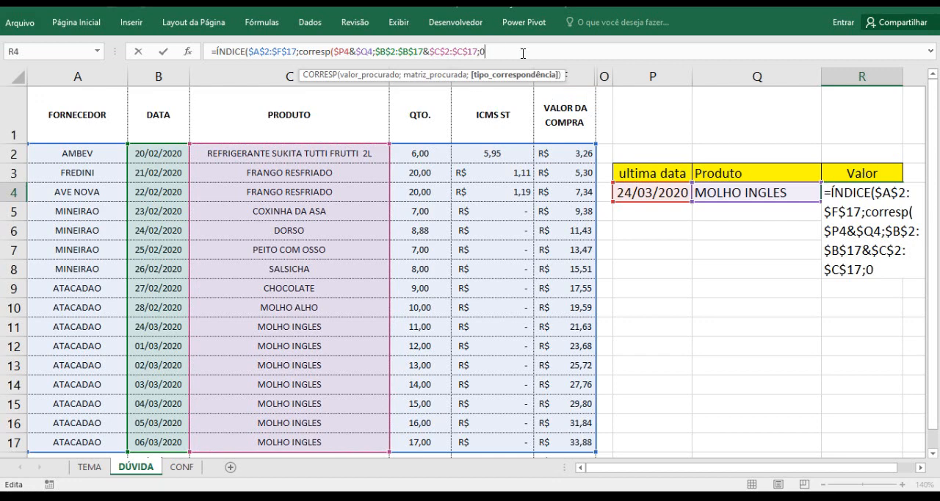
pyautogui.write(')')
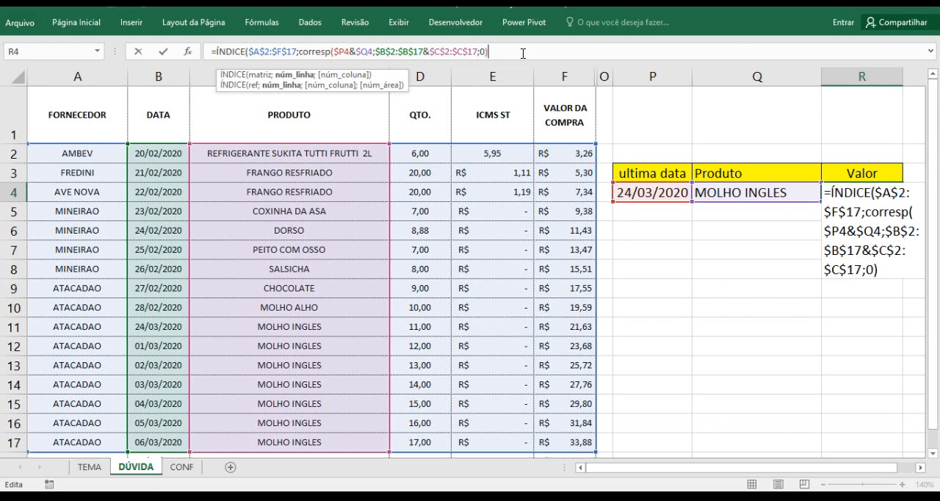
# Set ÍNDICE's núm_coluna to 6, then close and enter the formula in R4
pyautogui.write(';')
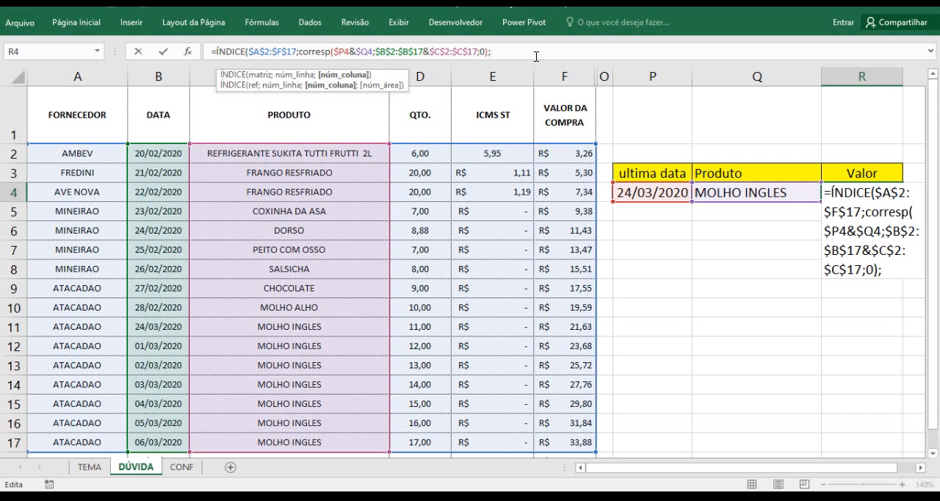
pyautogui.write('6')
pyautogui.write(')')
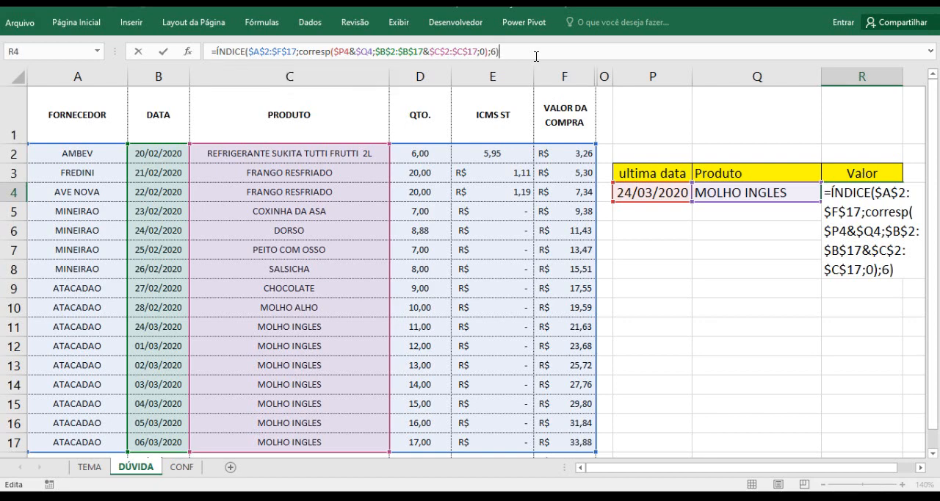
pyautogui.press('Return')
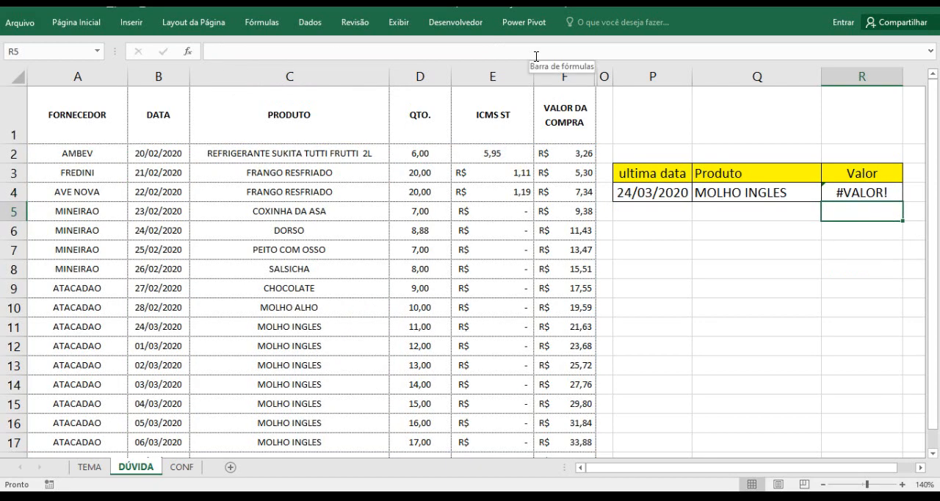
# Re-enter the ÍNDICE/CORRESP formula in R4 as an array formula
pyautogui.click(830, 184)
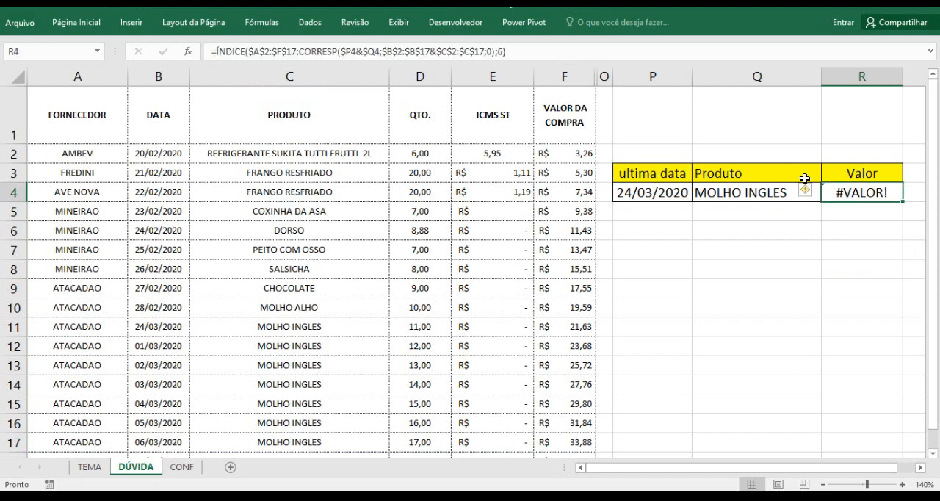
pyautogui.click(514, 51)
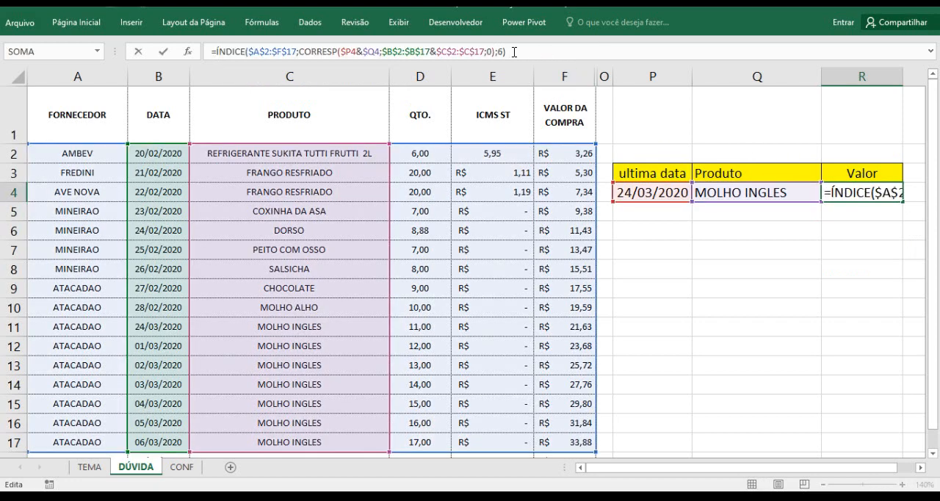
pyautogui.click(514, 51)
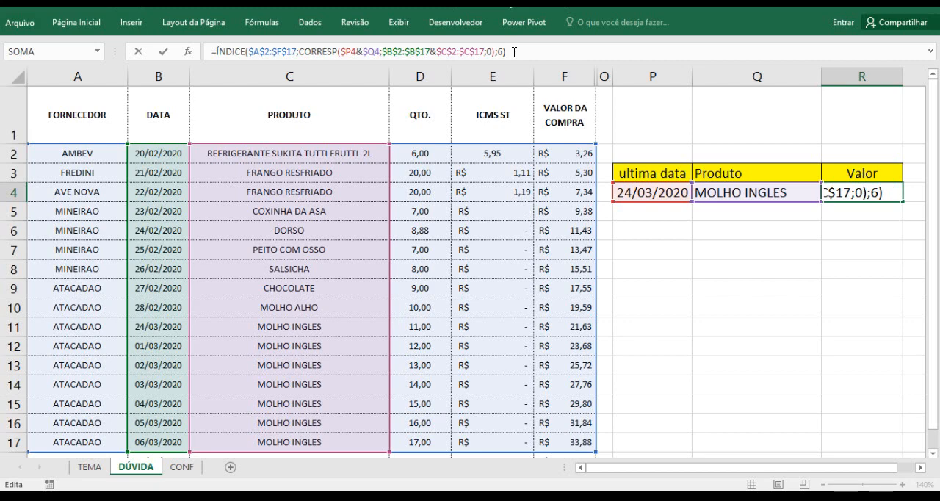
pyautogui.hotkey('ctrl', 'shift', 'Return')
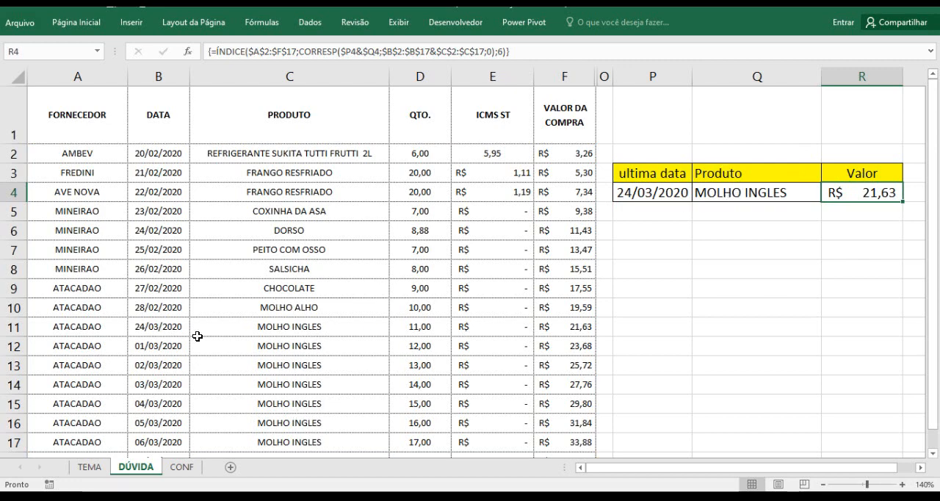
# Compare the date, product and purchase value in row 11 with the results in P4 and R4
pyautogui.click(154, 328)
pyautogui.click(10, 328)
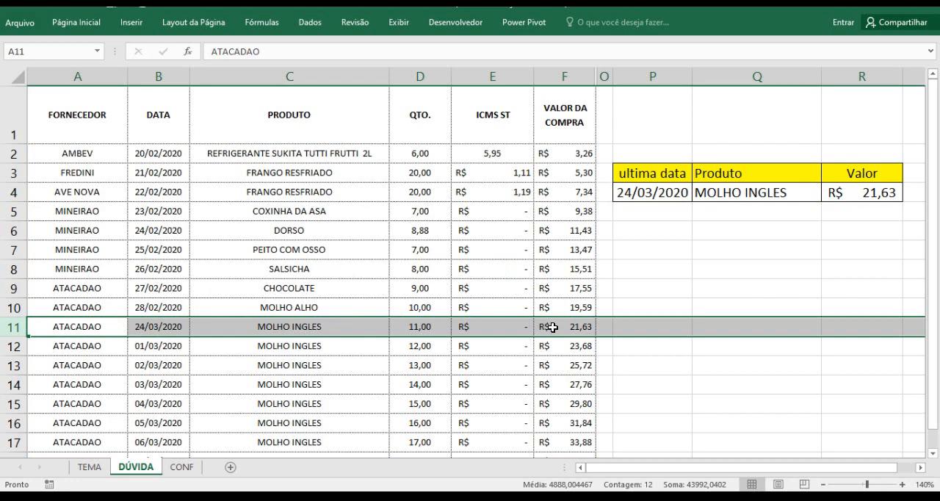
pyautogui.hotkey('ctrl', '1')
pyautogui.click(638, 325)
pyautogui.moveTo(637, 323); pyautogui.dragTo(721, 290)
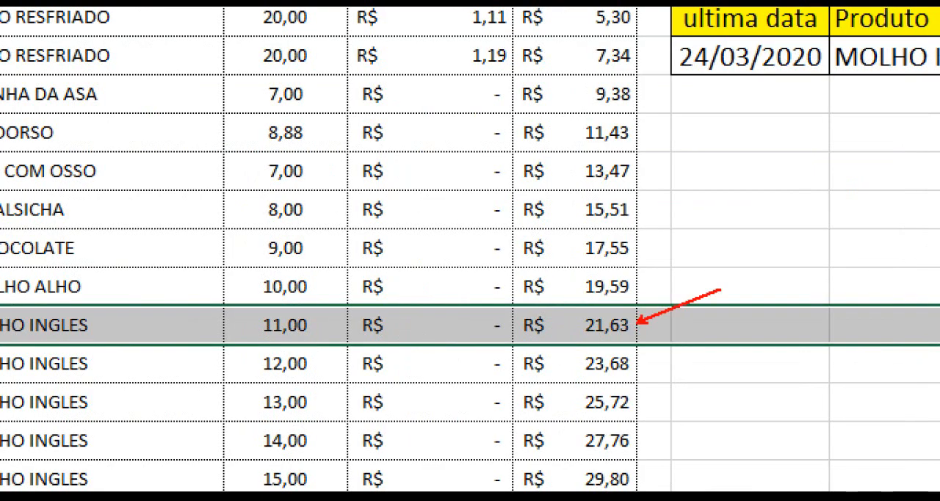
pyautogui.scroll(-2, 534, 326)
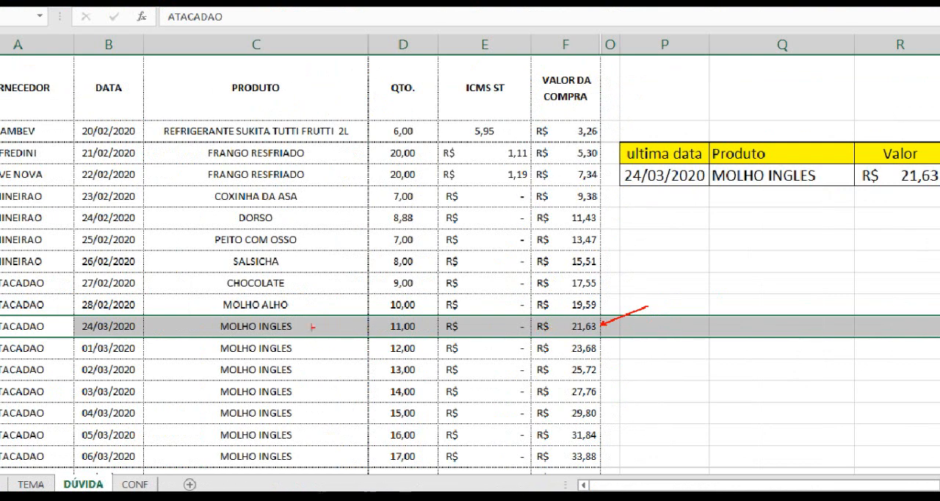
pyautogui.moveTo(134, 321); pyautogui.dragTo(219, 287)
pyautogui.press('Escape')
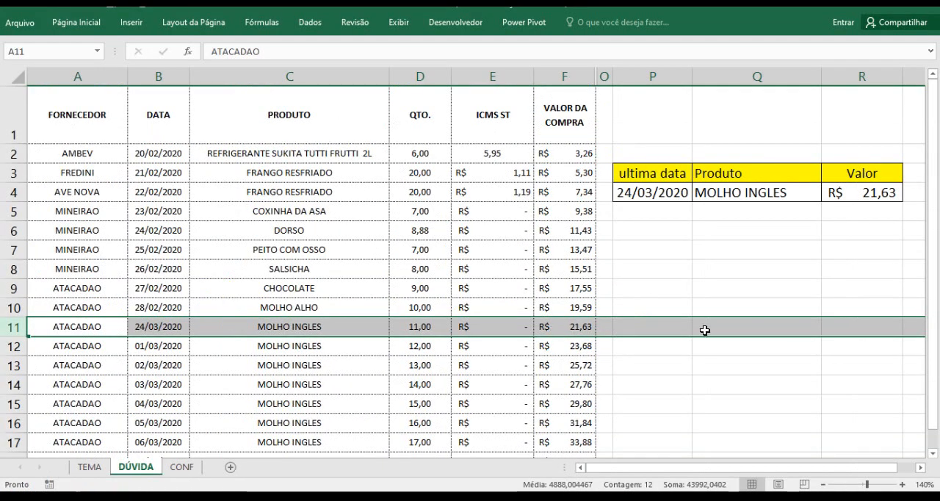
# Choose PEITO COM OSSO as the product in Q4 to test the formulas
pyautogui.click(884, 195)
pyautogui.click(800, 196)
pyautogui.click(827, 195)
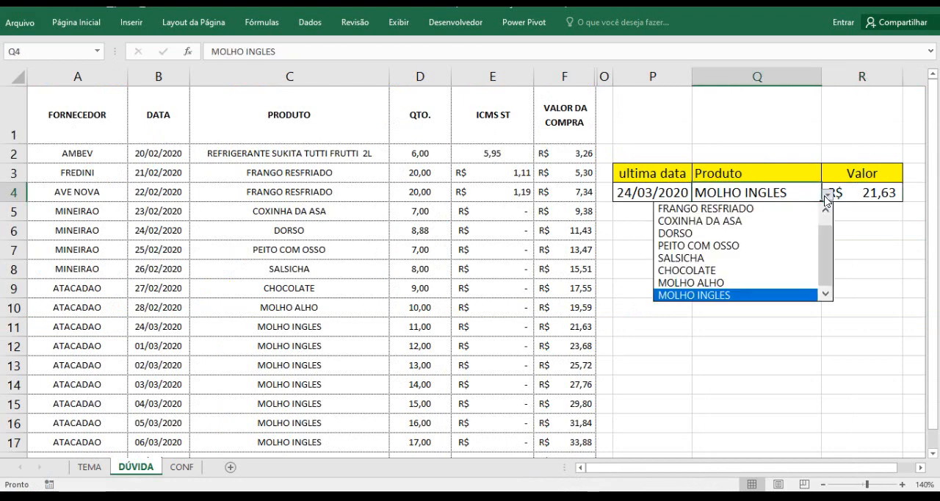
pyautogui.click(782, 245)
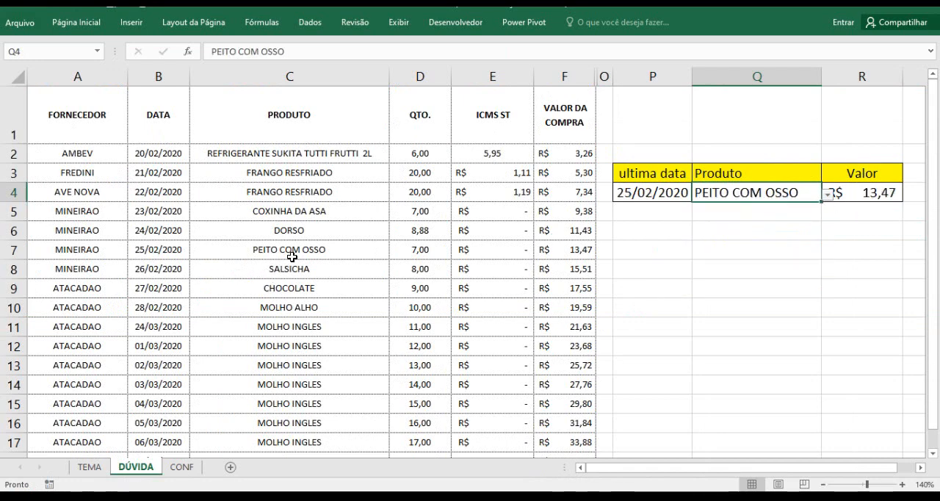
# Check the date, product and purchase value in row 7 against the results in P4 and R4
pyautogui.click(11, 250)
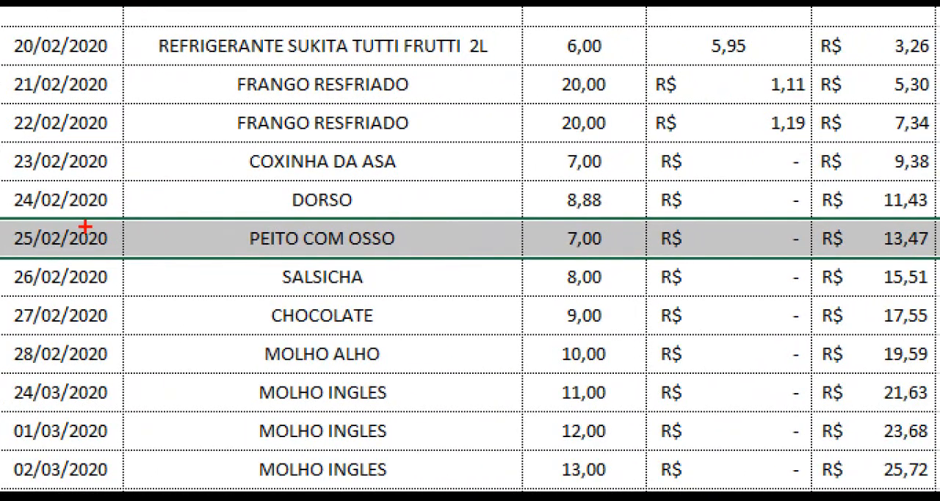
pyautogui.moveTo(89, 224); pyautogui.dragTo(221, 175)
pyautogui.moveTo(418, 225); pyautogui.dragTo(461, 208)
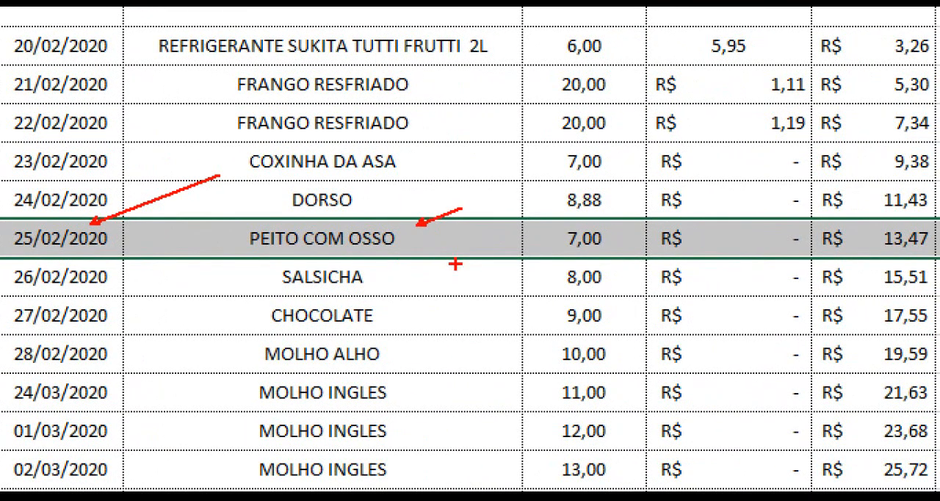
pyautogui.moveTo(874, 233); pyautogui.dragTo(776, 219)
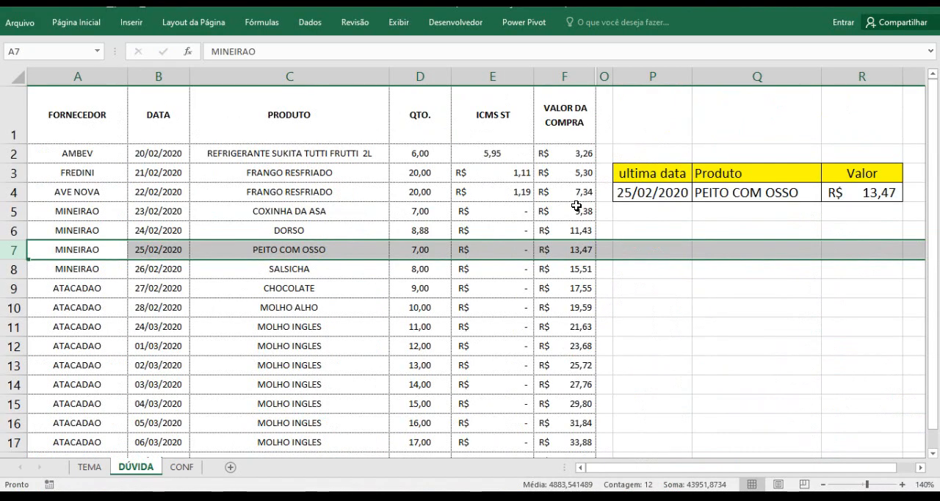
pyautogui.click(636, 197)
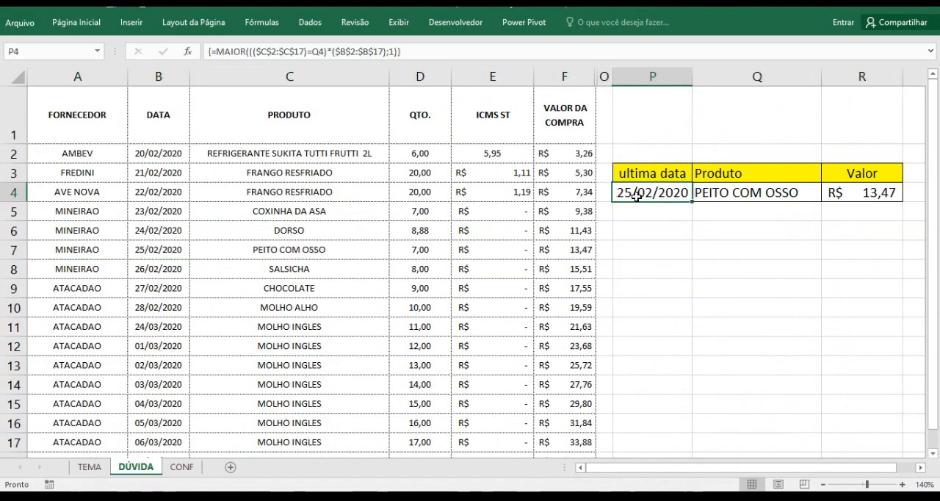
pyautogui.click(773, 191)
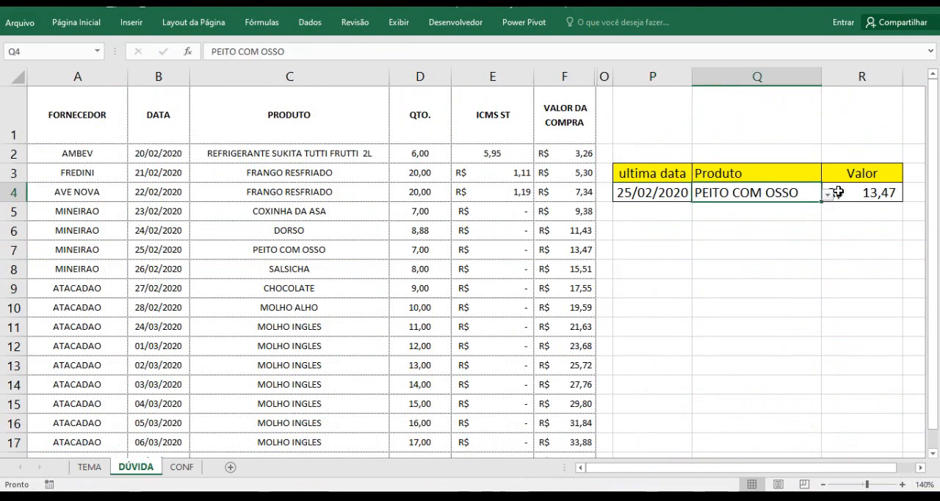
pyautogui.click(856, 191)
# Clear the product in Q4 and inspect how the R4 and P4 formulas behave without one
pyautogui.click(720, 193)
pyautogui.press('Delete')
pyautogui.click(856, 187)
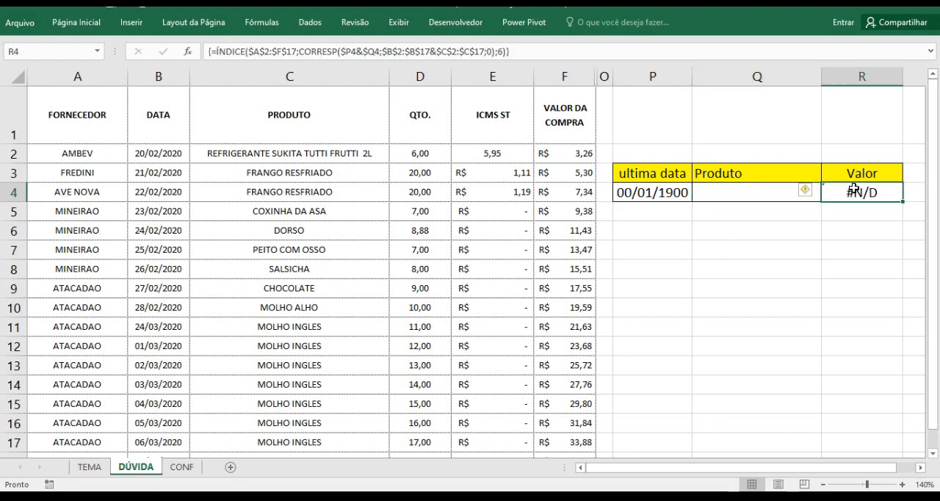
pyautogui.click(666, 195)
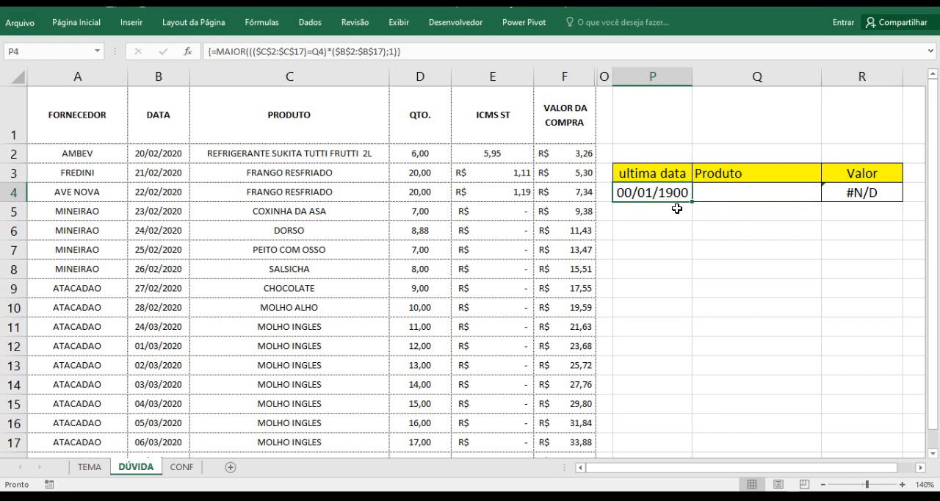
# Wrap the ÍNDICE/CORRESP array formula in R4 in SEERRO with "" as the error value, and re-enter it as an array formula
pyautogui.click(851, 196)
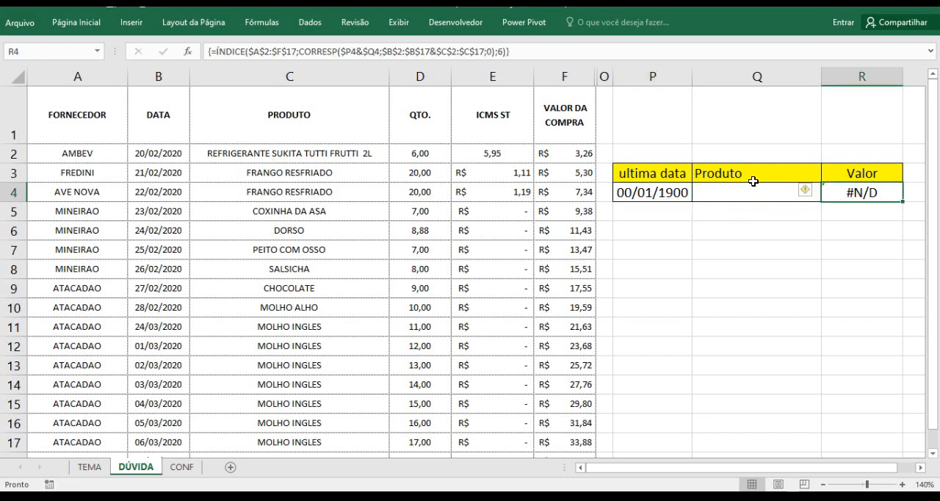
pyautogui.click(215, 51)
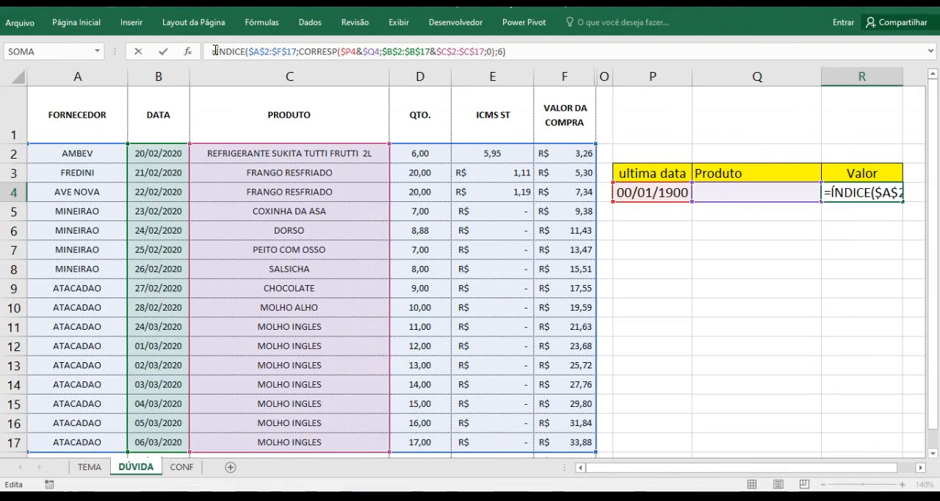
pyautogui.write('se')
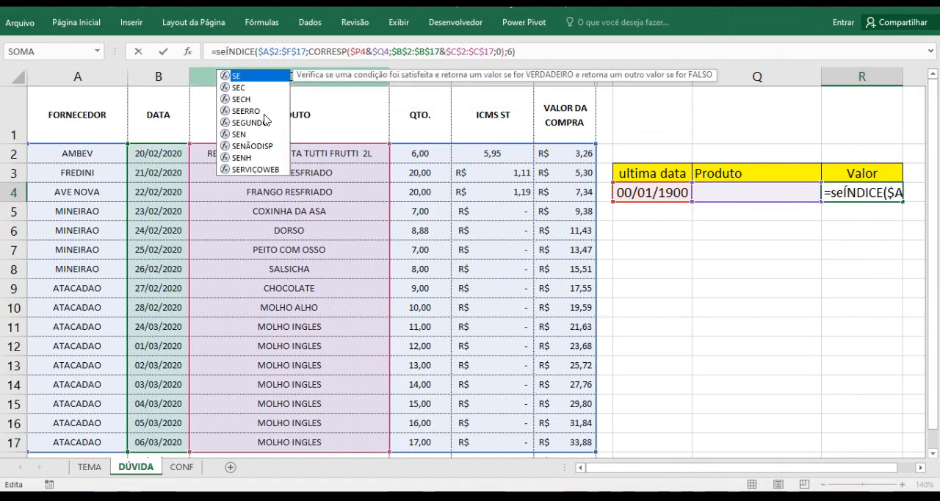
pyautogui.doubleClick(248, 111)
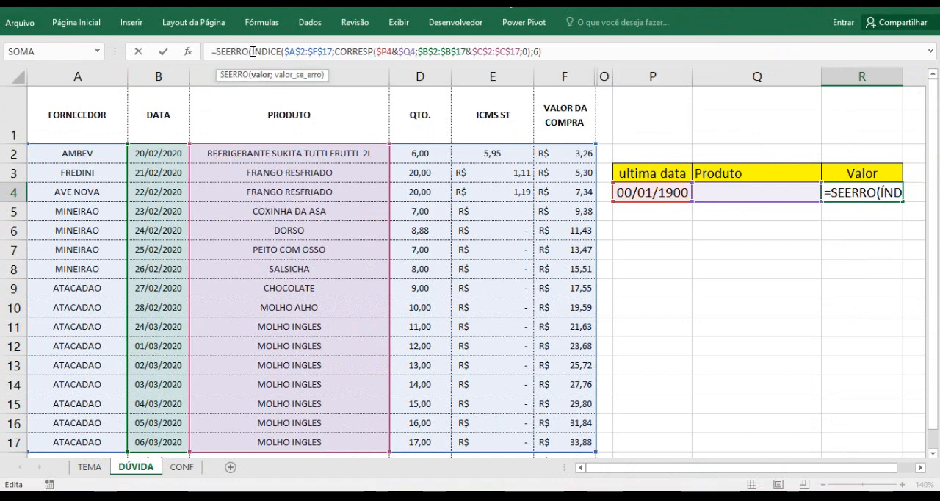
pyautogui.moveTo(252, 51); pyautogui.dragTo(575, 51)
pyautogui.click(565, 50)
pyautogui.write(';')
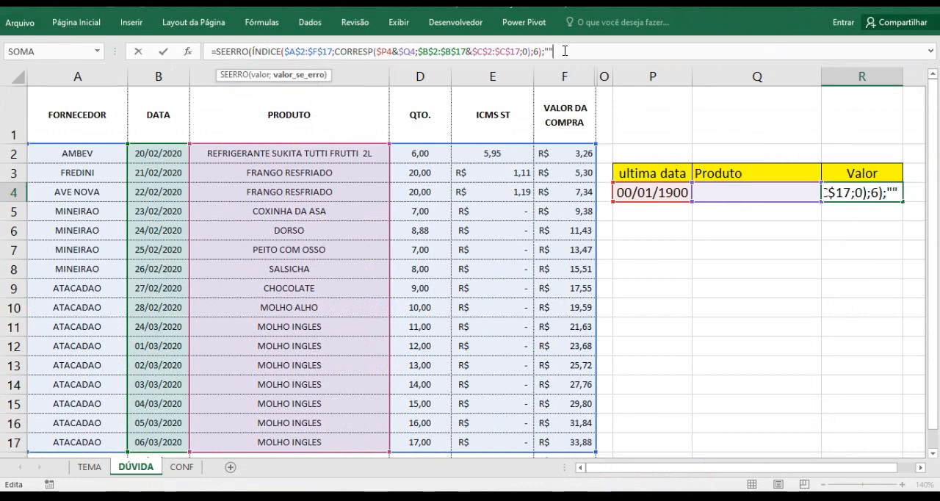
pyautogui.write('"")')
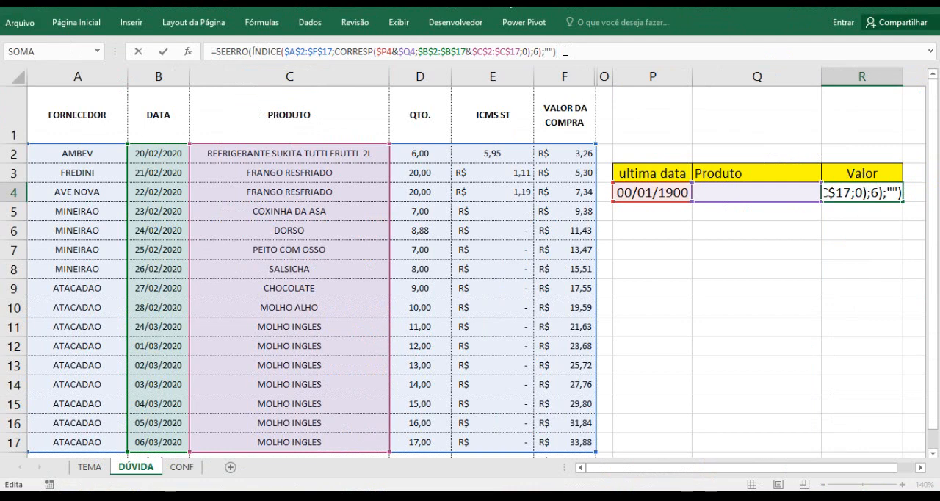
pyautogui.hotkey('ctrl', 'shift', 'Return')
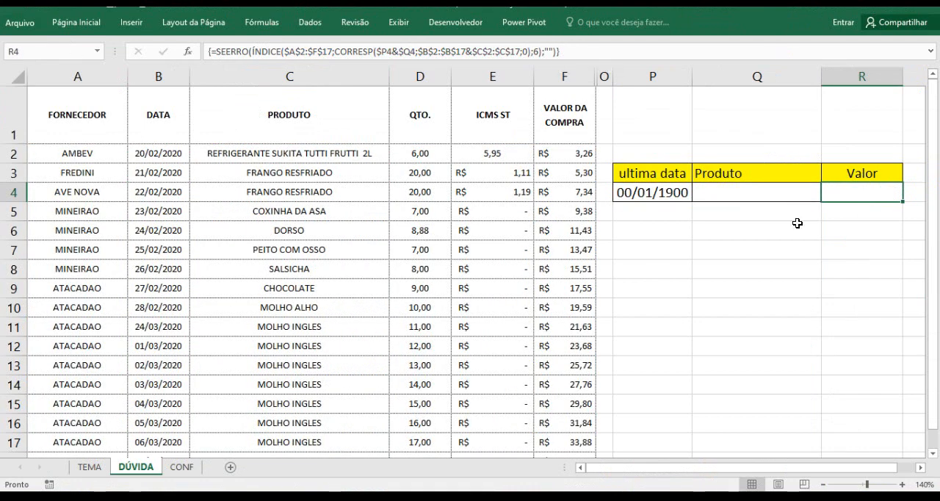
# Test the R4 formula by choosing REFRIGERANTE SUKITA TUTTI FRUTTI 2L in Q4 and clearing the product again
pyautogui.click(741, 191)
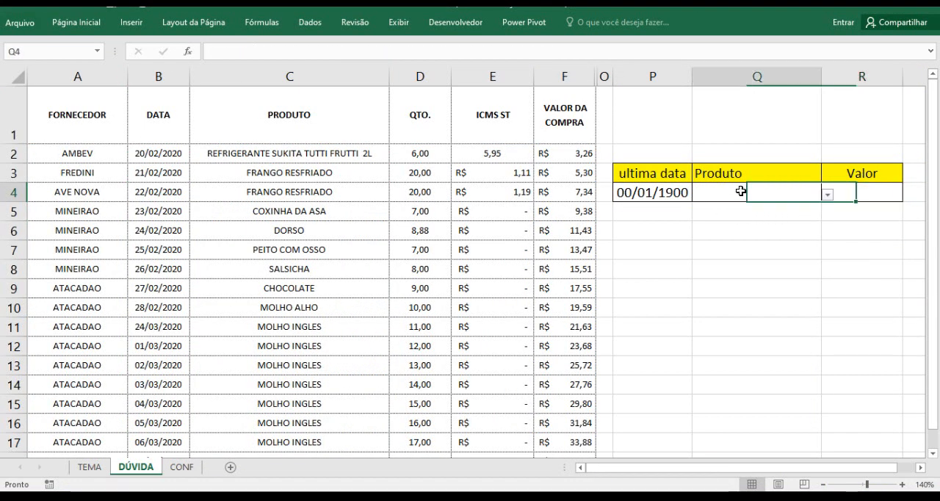
pyautogui.click(828, 195)
pyautogui.click(801, 210)
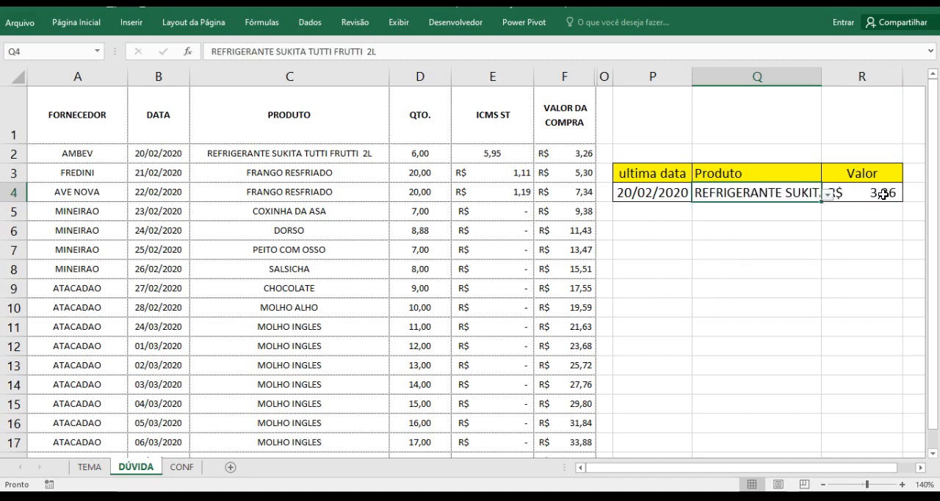
pyautogui.press('Delete')
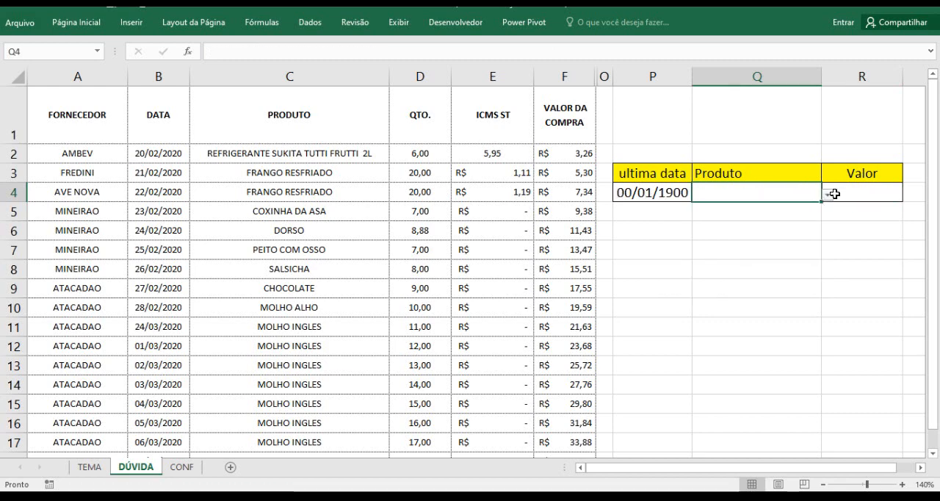
pyautogui.click(852, 197)
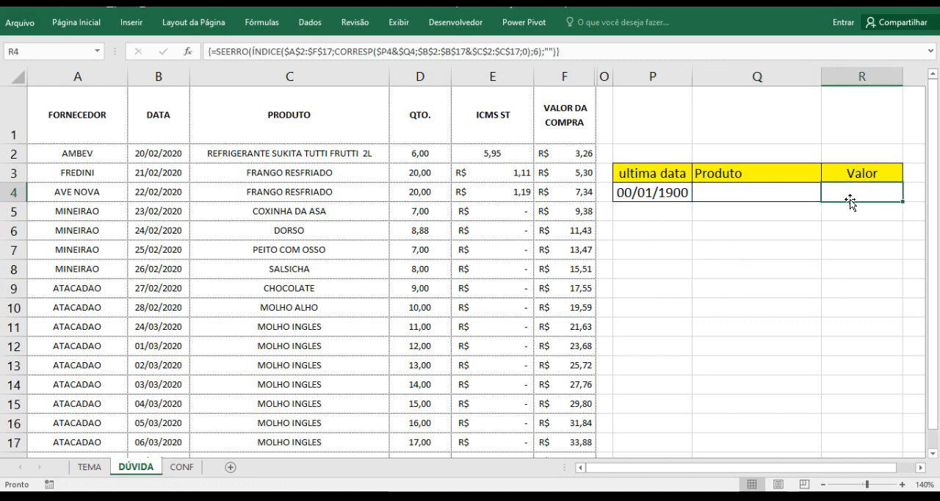
# Insert an SE function with the test Q4<>"" in front of MAIOR in the P4 formula
pyautogui.click(672, 193)
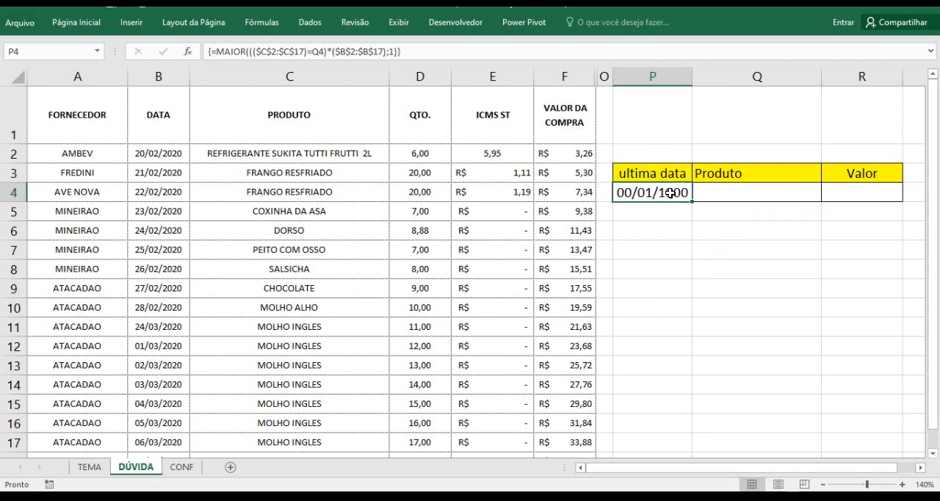
pyautogui.click(217, 52)
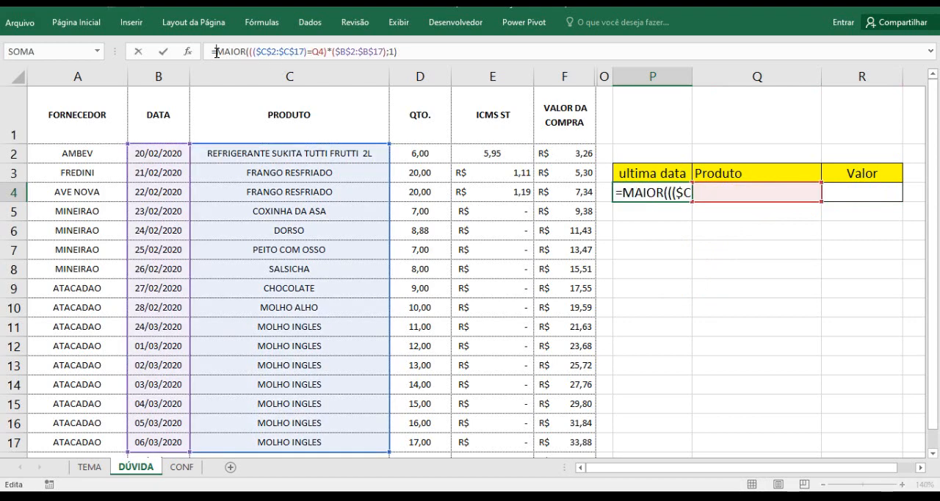
pyautogui.write('se')
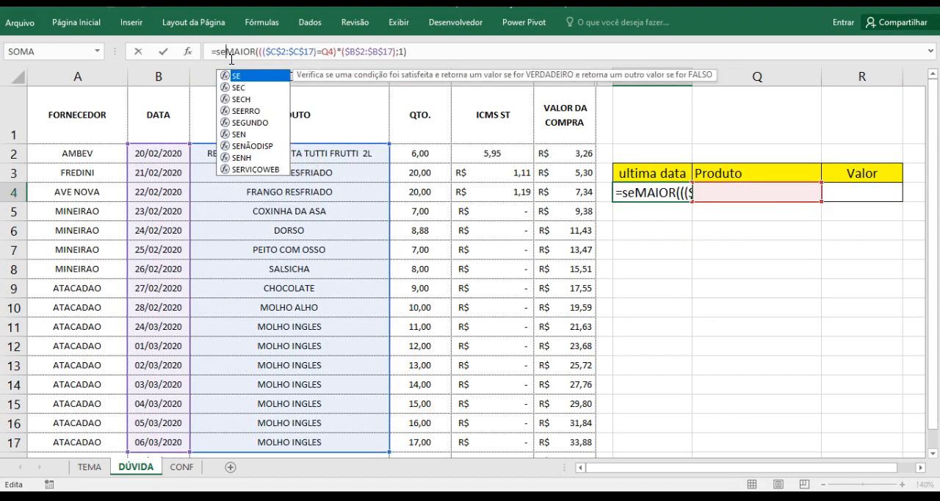
pyautogui.write('(')
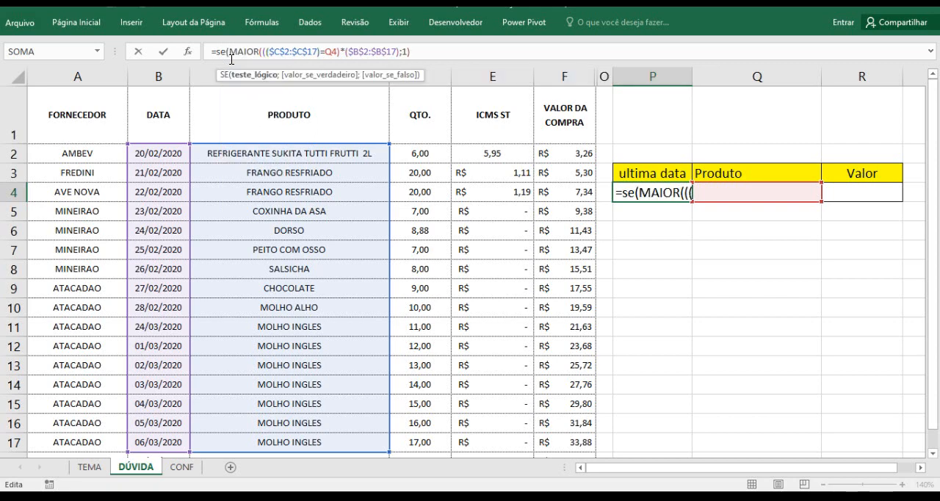
pyautogui.click(718, 192)
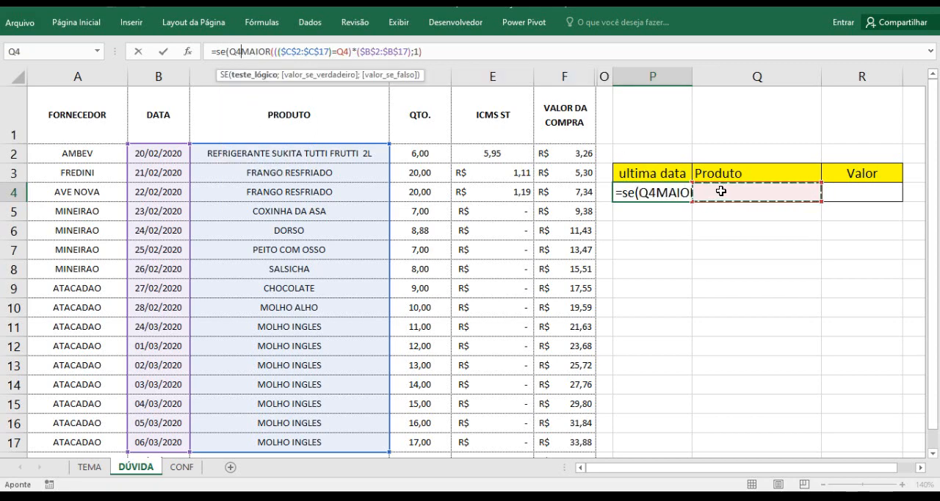
pyautogui.write('<>')
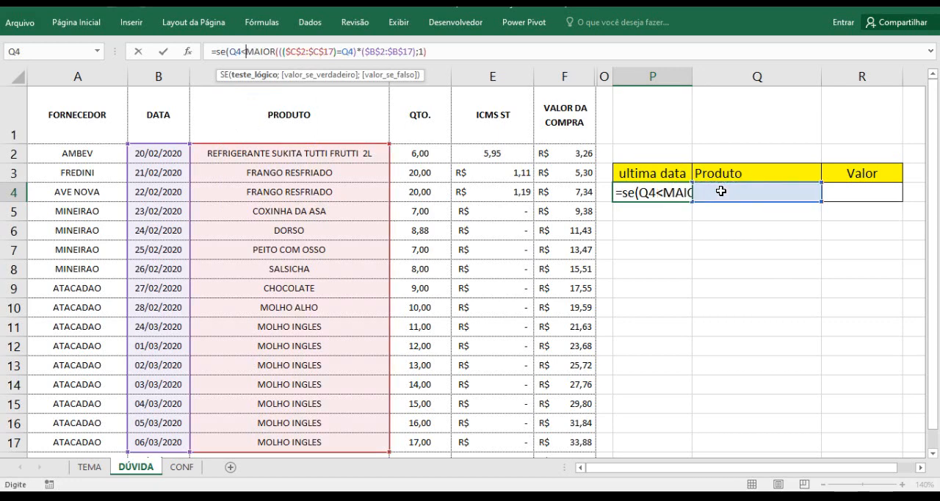
pyautogui.write('""')
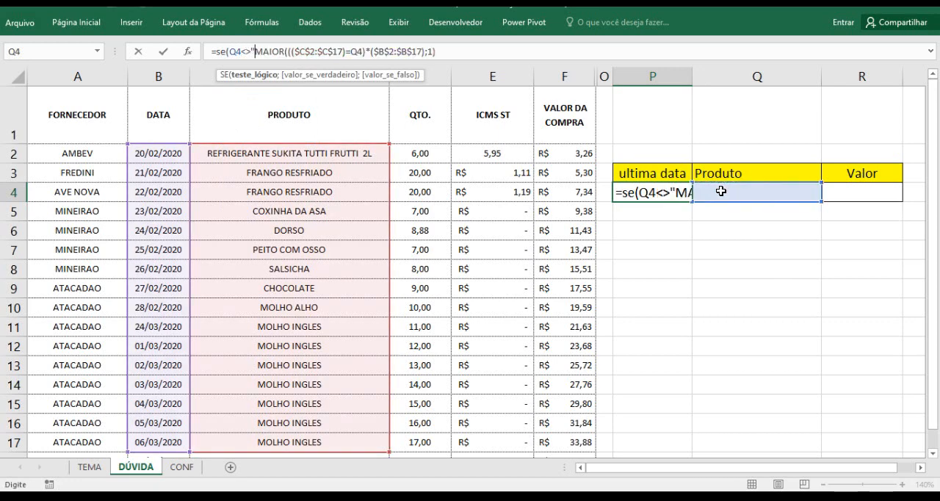
pyautogui.write(';')
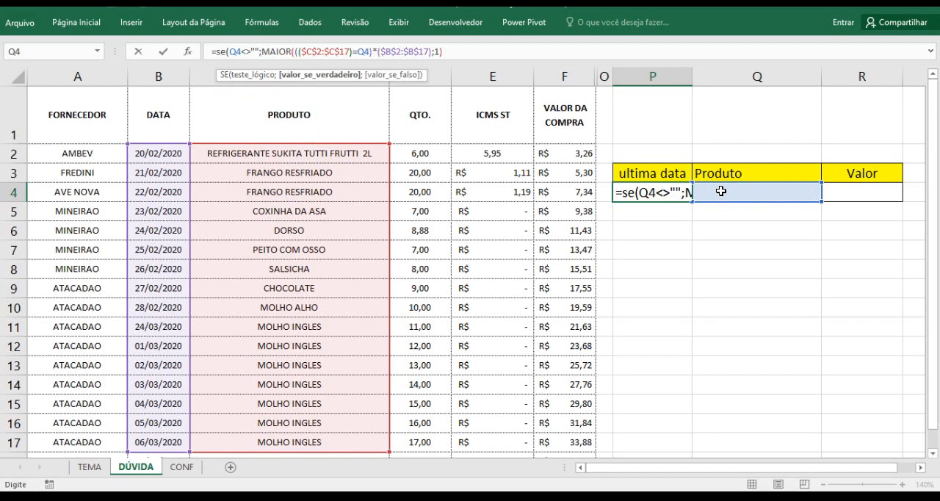
# Complete the SE function in P4 with "" as the value if false and enter it as an array formula
pyautogui.click(260, 49)
pyautogui.hotkey('shift', 'Home')
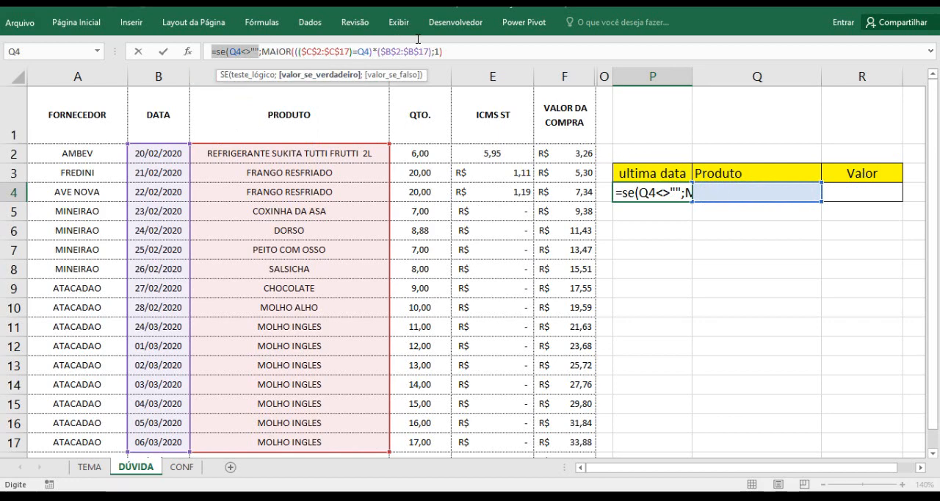
pyautogui.moveTo(446, 51); pyautogui.dragTo(264, 51)
pyautogui.click(459, 48)
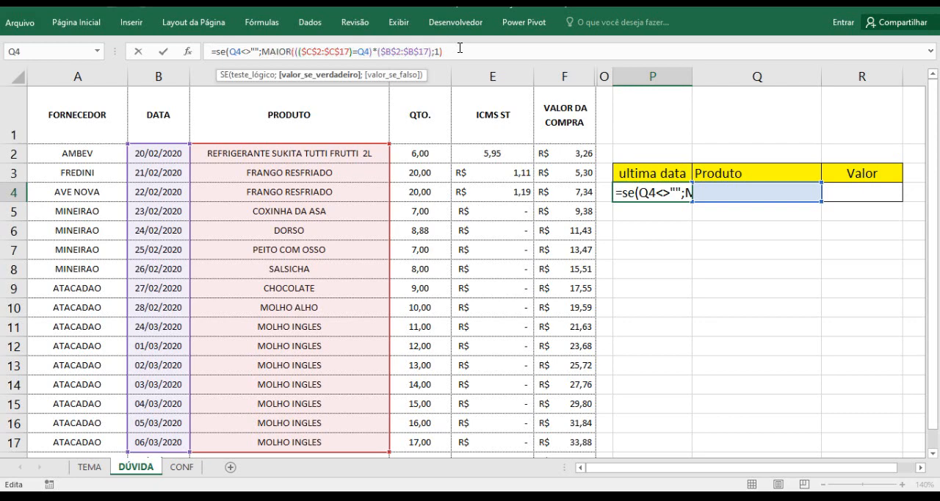
pyautogui.write(';')
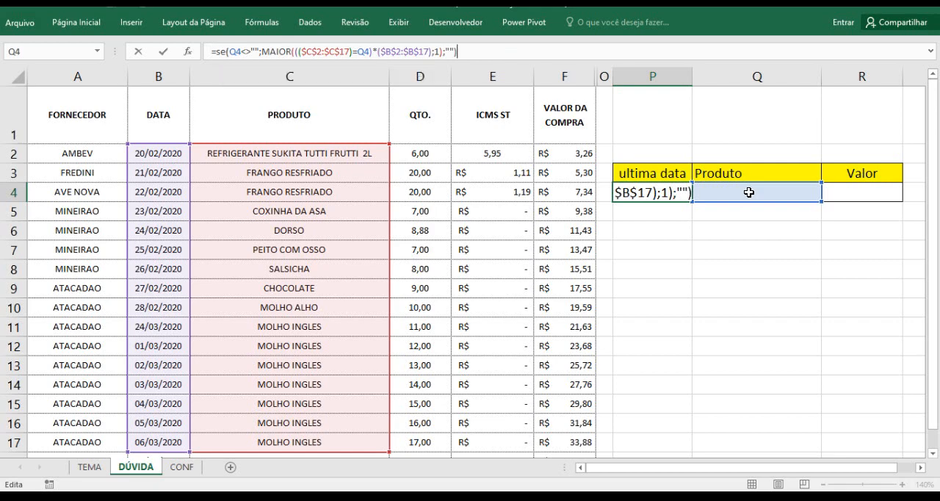
pyautogui.hotkey('ctrl', 'shift', 'Return')
pyautogui.click(716, 235)
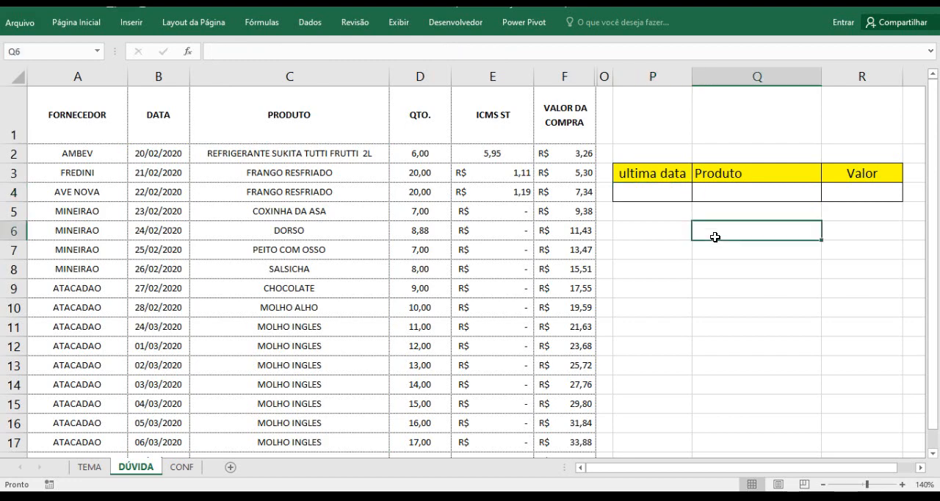
# Choose FRANGO RESFRIADO as the product in Q4 to test both formulas
pyautogui.click(733, 193)
pyautogui.click(828, 195)
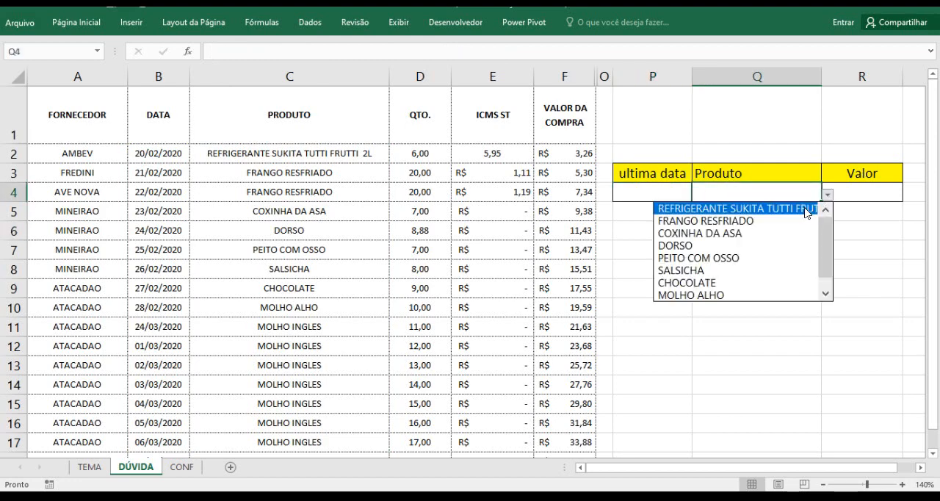
pyautogui.click(823, 207)
pyautogui.click(828, 195)
pyautogui.click(784, 213)
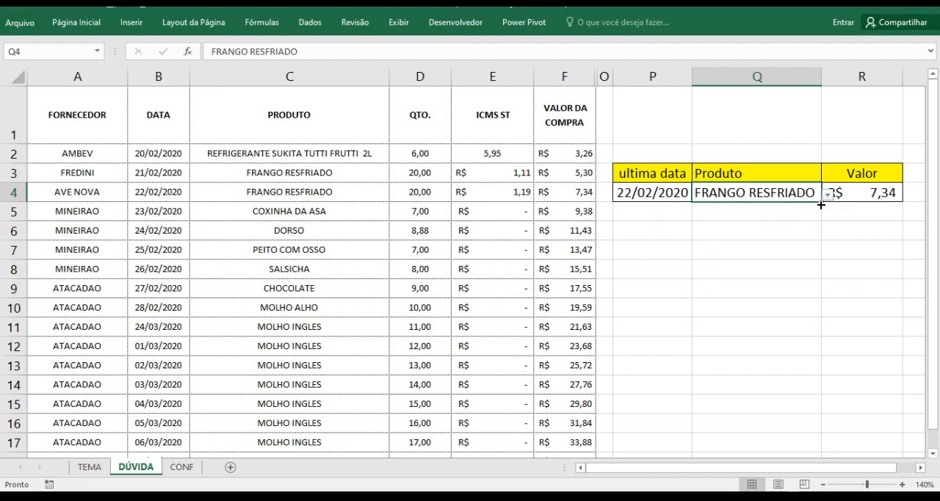
# Fill the product, latest date and value cells of row 4 (P4:R4) down to row 11
pyautogui.moveTo(822, 205); pyautogui.dragTo(816, 332)
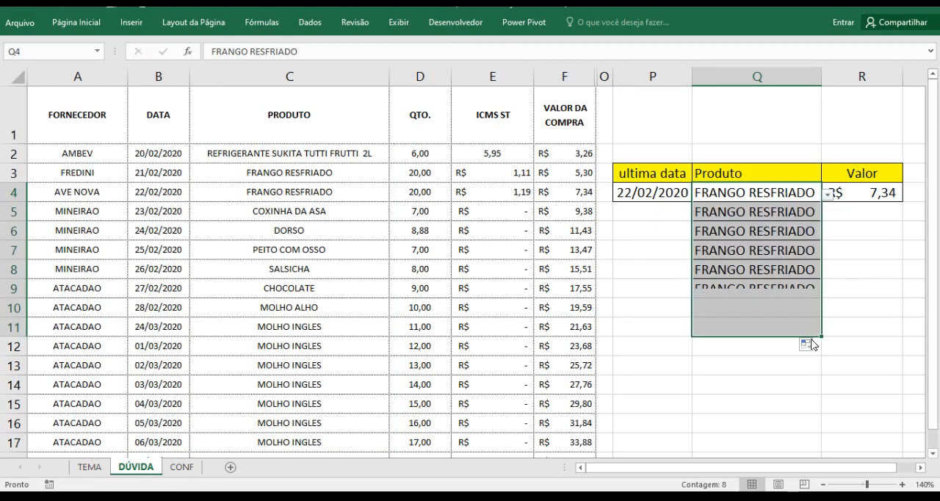
pyautogui.click(720, 212)
pyautogui.click(663, 196)
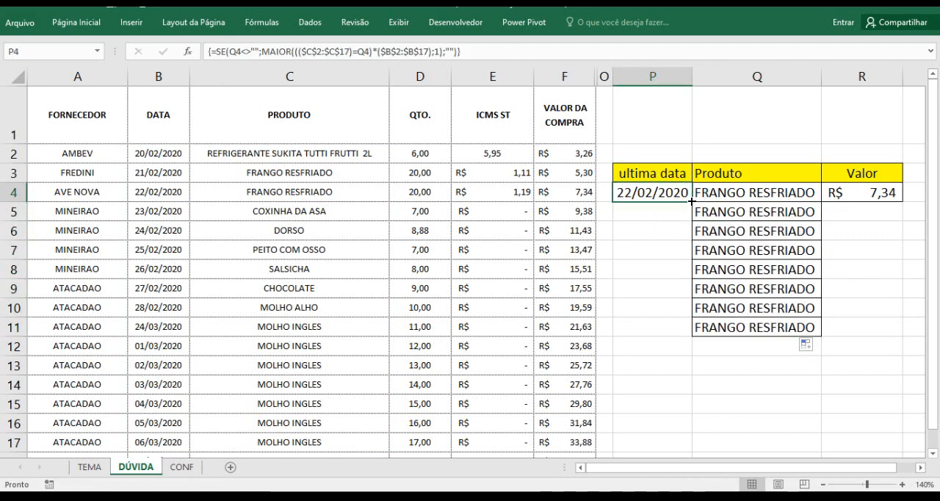
pyautogui.moveTo(692, 200); pyautogui.dragTo(686, 332)
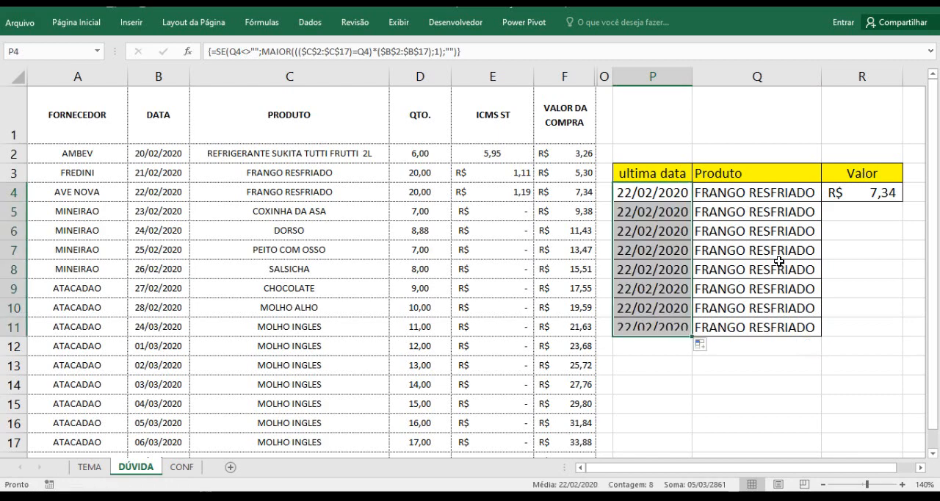
pyautogui.click(876, 193)
pyautogui.moveTo(902, 201); pyautogui.dragTo(886, 339)
# Choose DORSO as the product in both Q8 and Q9
pyautogui.click(753, 270)
pyautogui.click(828, 271)
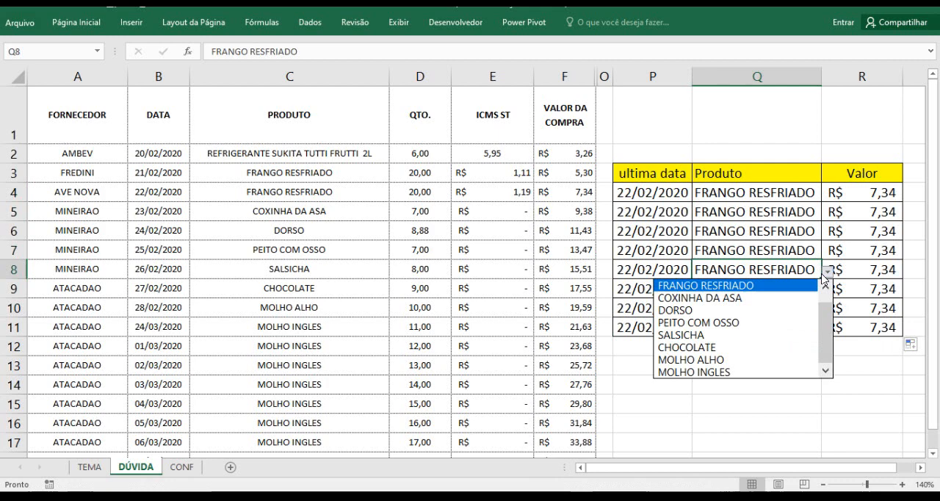
pyautogui.click(778, 310)
pyautogui.click(785, 290)
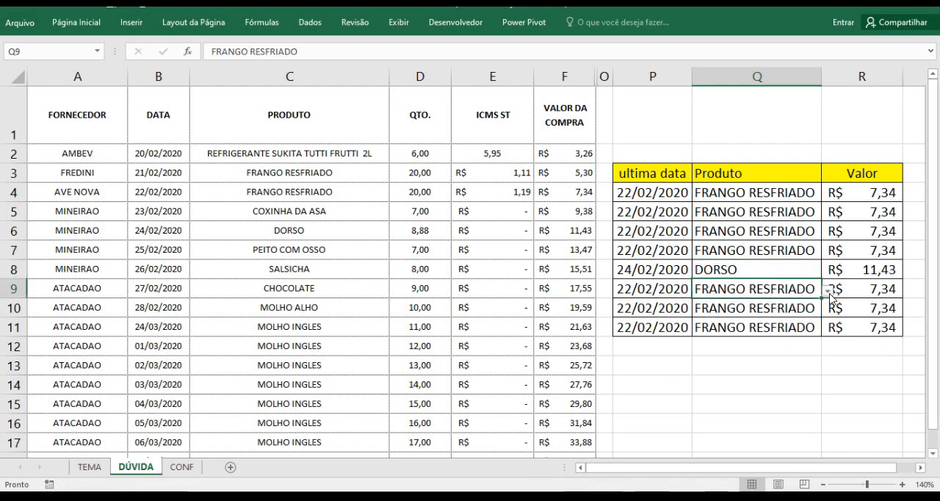
pyautogui.click(828, 290)
pyautogui.click(793, 329)
# Choose CHOCOLATE as the product in Q10 and MOLHO ALHO in Q11
pyautogui.click(789, 312)
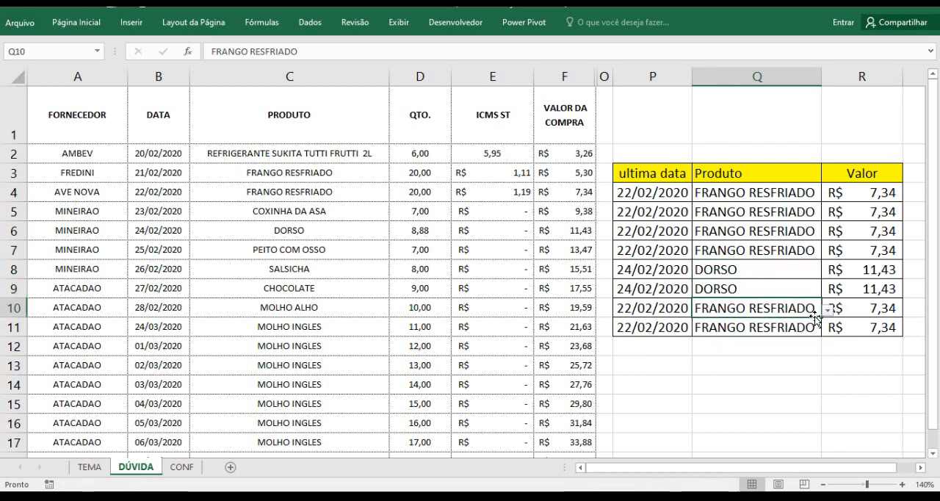
pyautogui.click(828, 311)
pyautogui.click(780, 386)
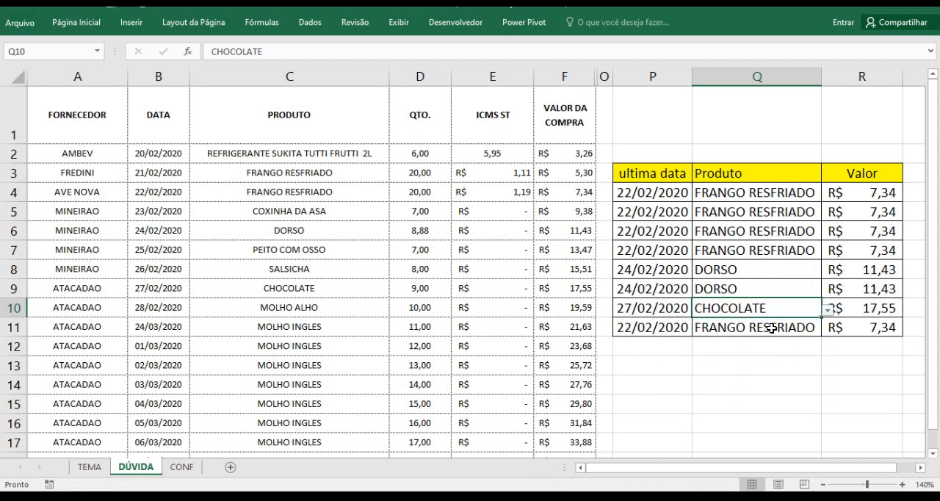
pyautogui.click(771, 328)
pyautogui.click(828, 330)
pyautogui.click(790, 418)
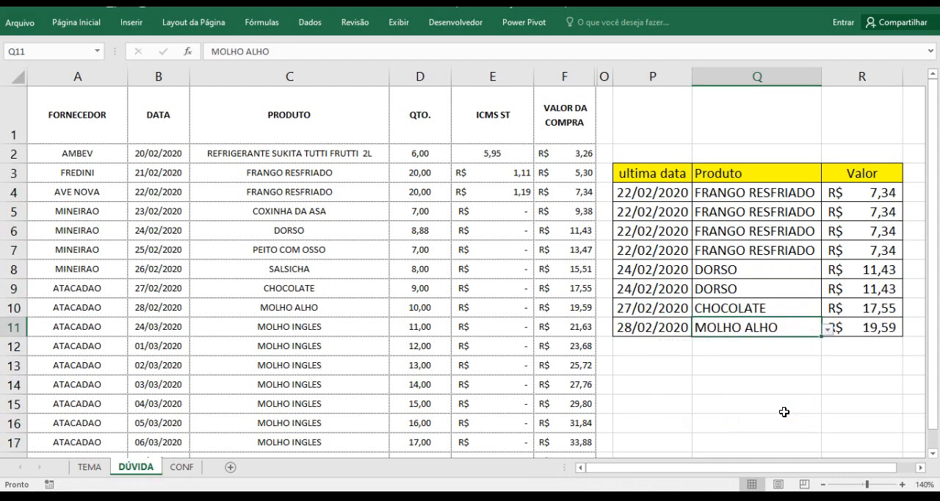
# Switch to the TEMA sheet to review the student's original question
pyautogui.click(89, 467)
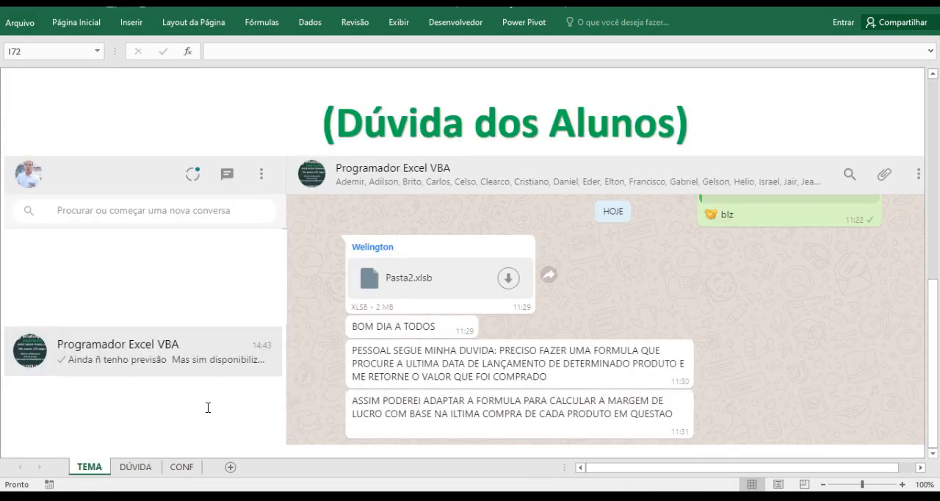